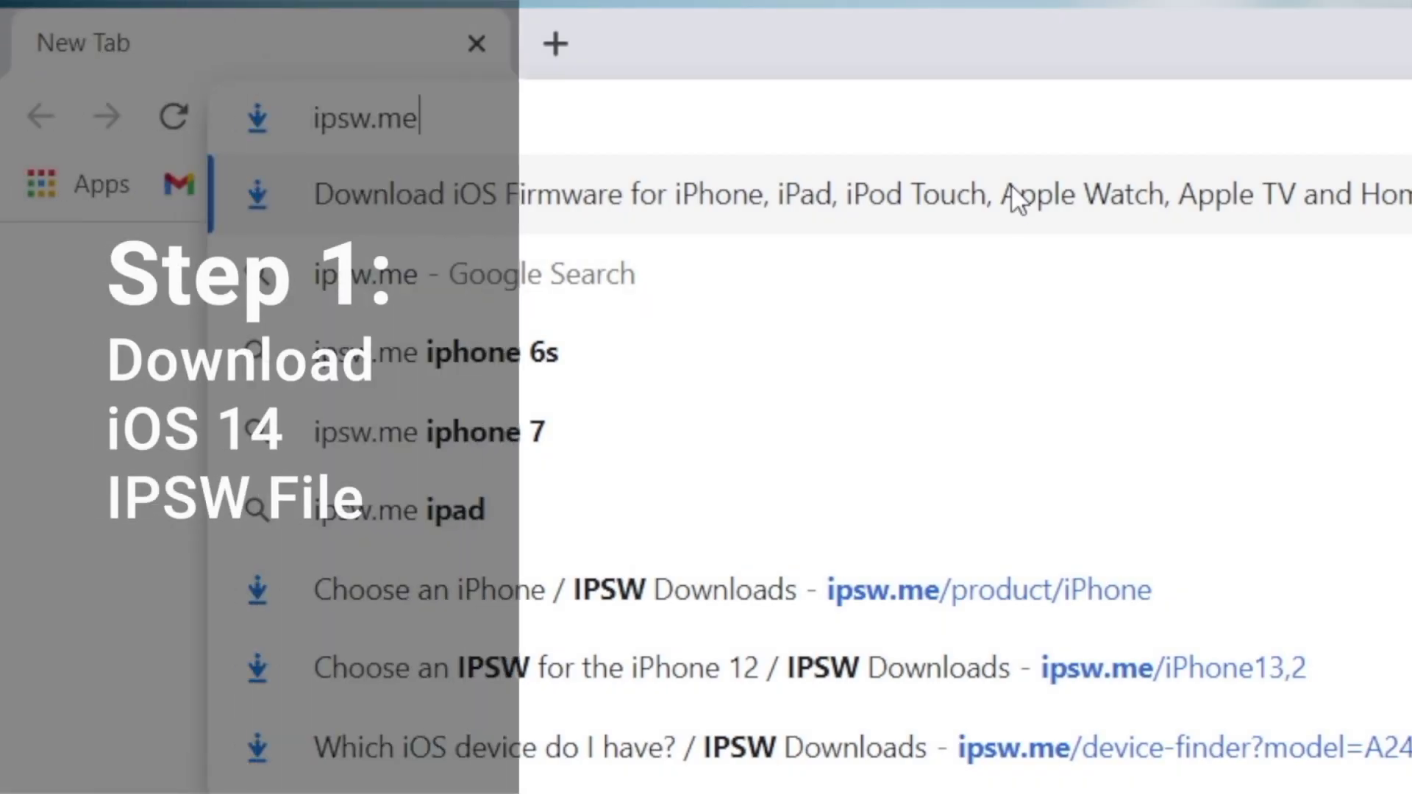
- Download the 5.87 GB iOS 14.6 (18F72) IPSW for iPhone 12 from ipsw.me
{"action": "left_click", "coordinate": [1010, 193]}
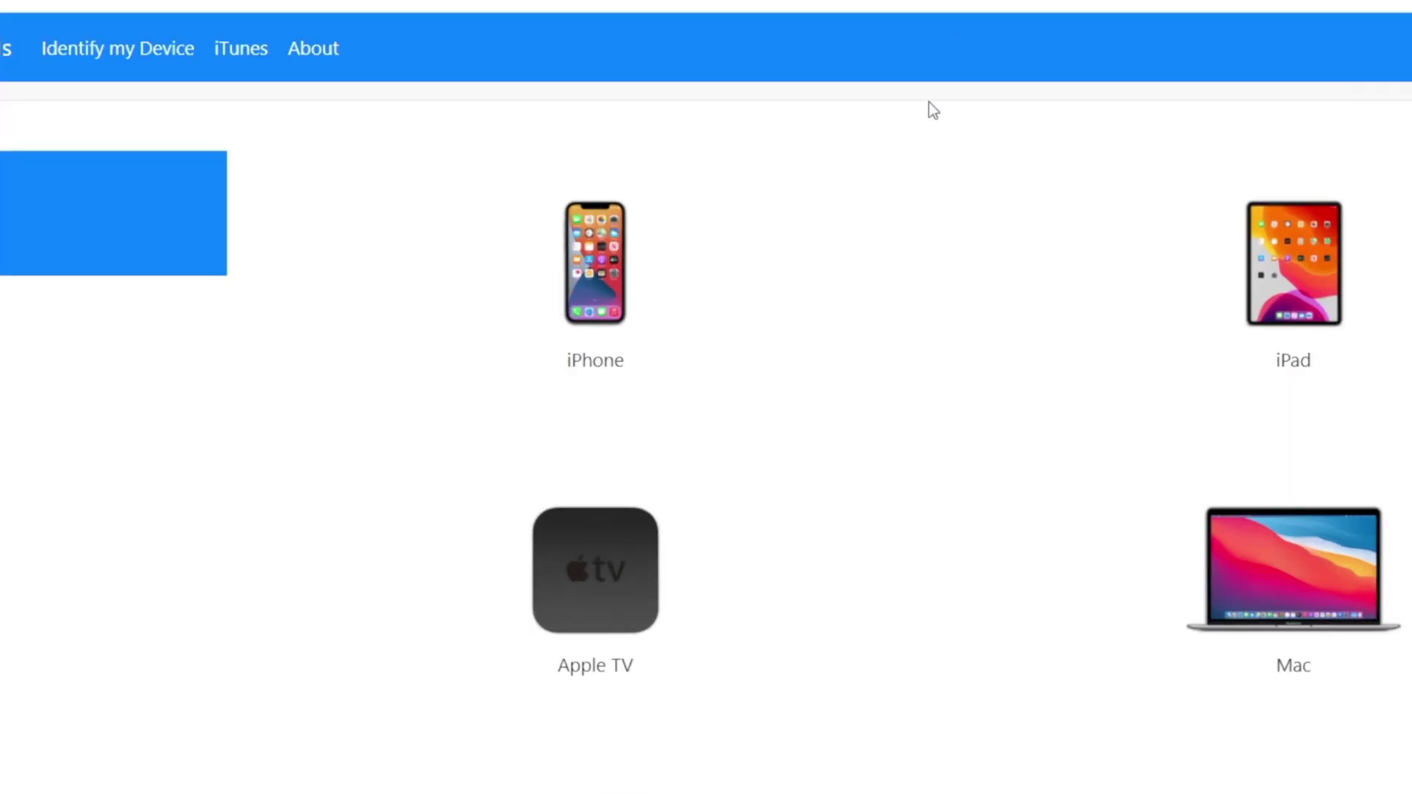
{"action": "left_click", "coordinate": [740, 300]}
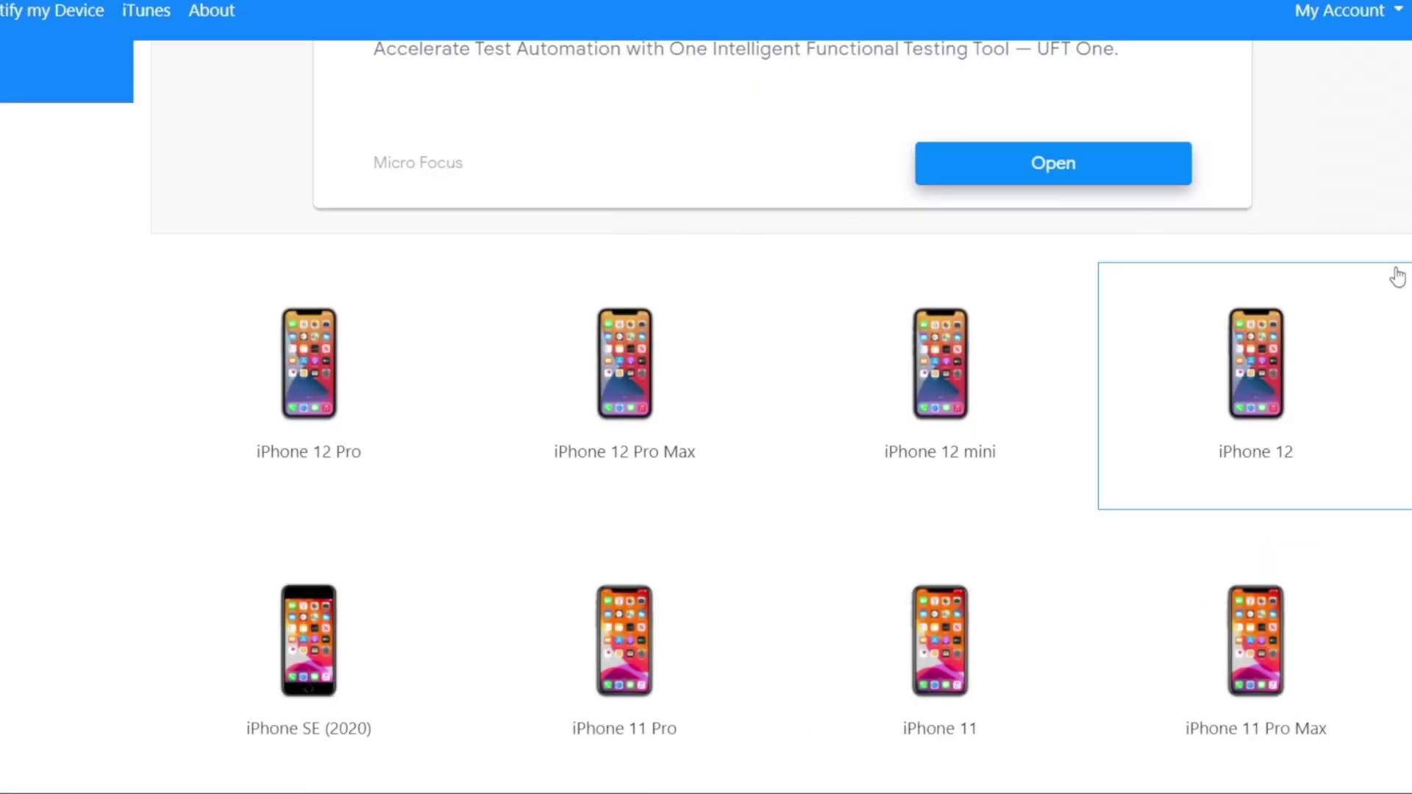
{"action": "left_click", "coordinate": [1316, 387]}
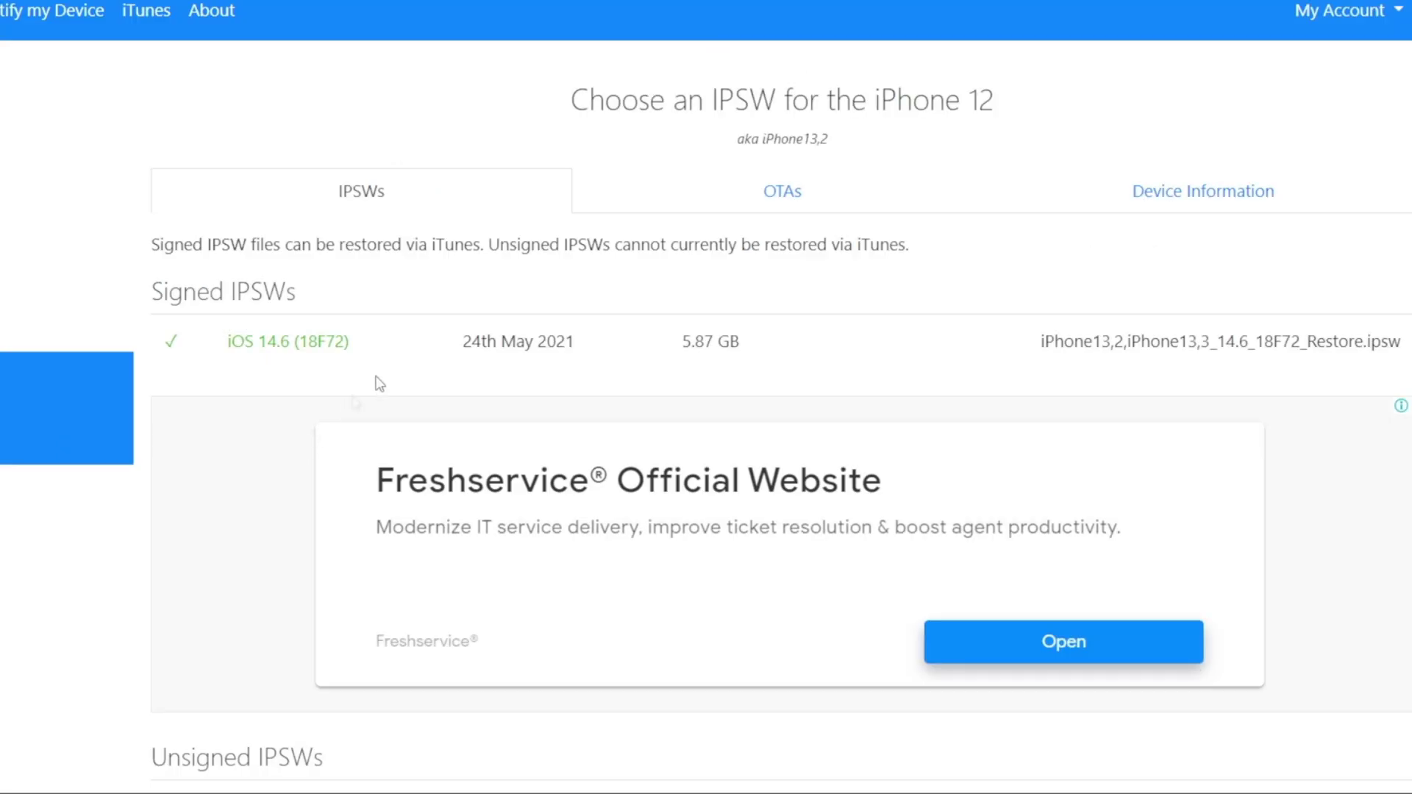
{"action": "left_click", "coordinate": [409, 347]}
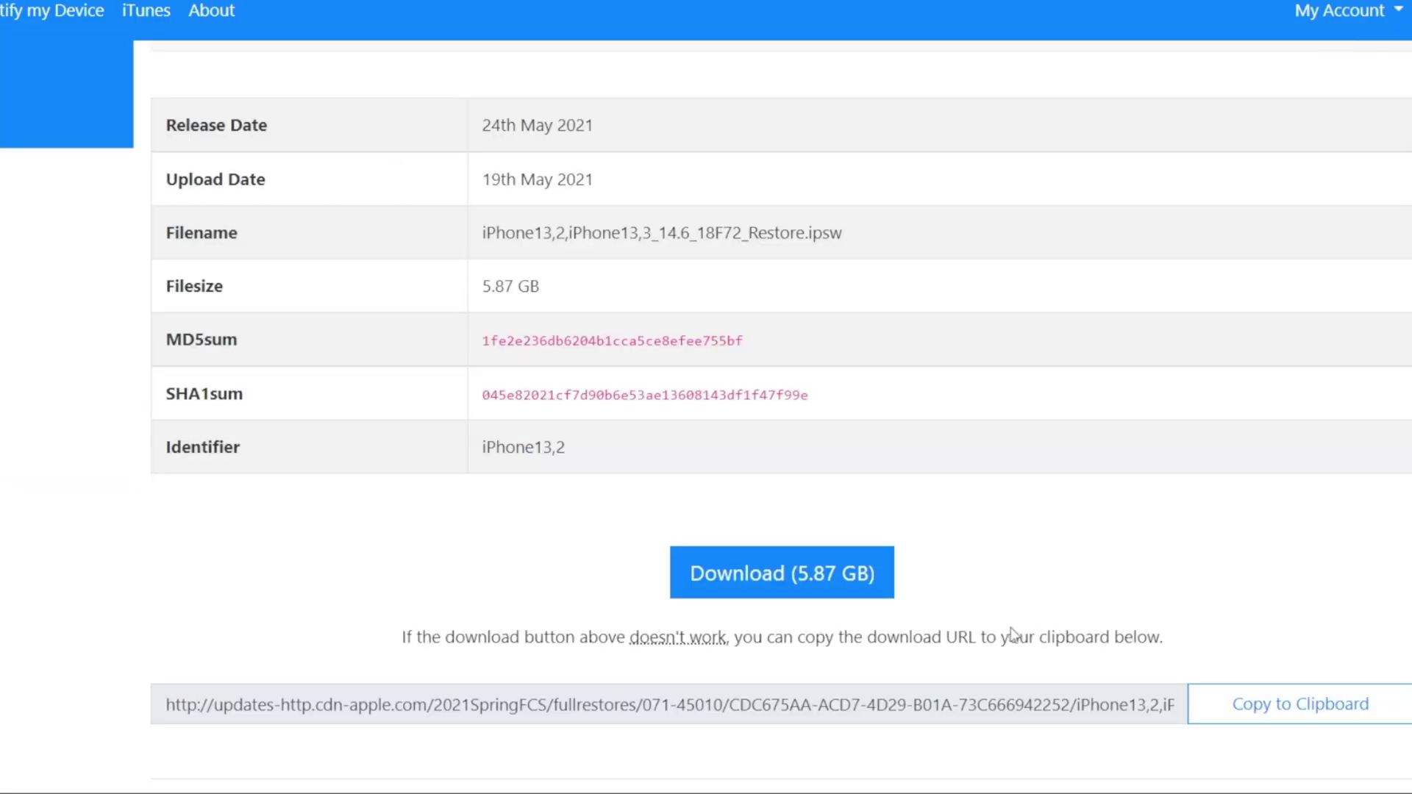
{"action": "left_click", "coordinate": [865, 577]}
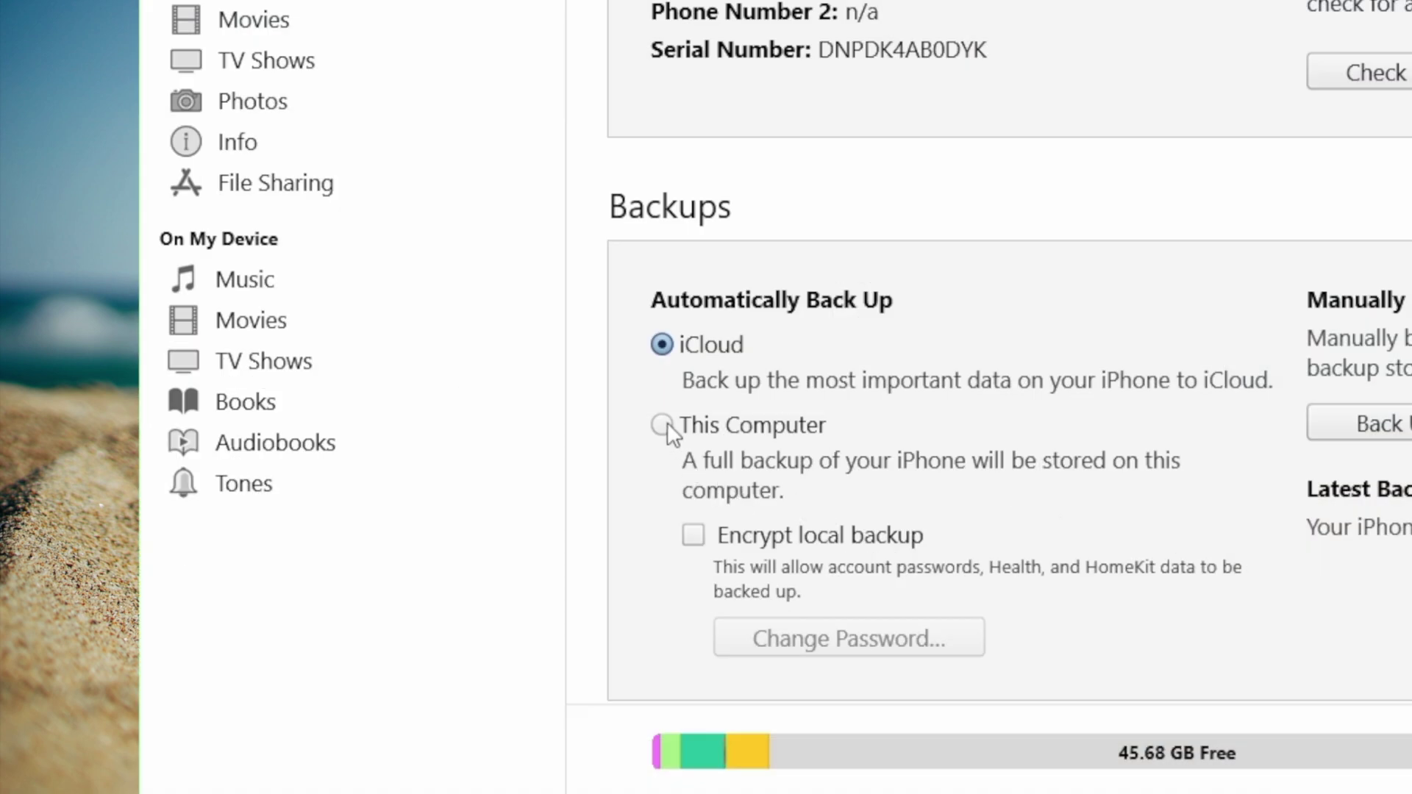
- Set automatic backups to This Computer and run Back Up Now
{"action": "left_click", "coordinate": [662, 425]}
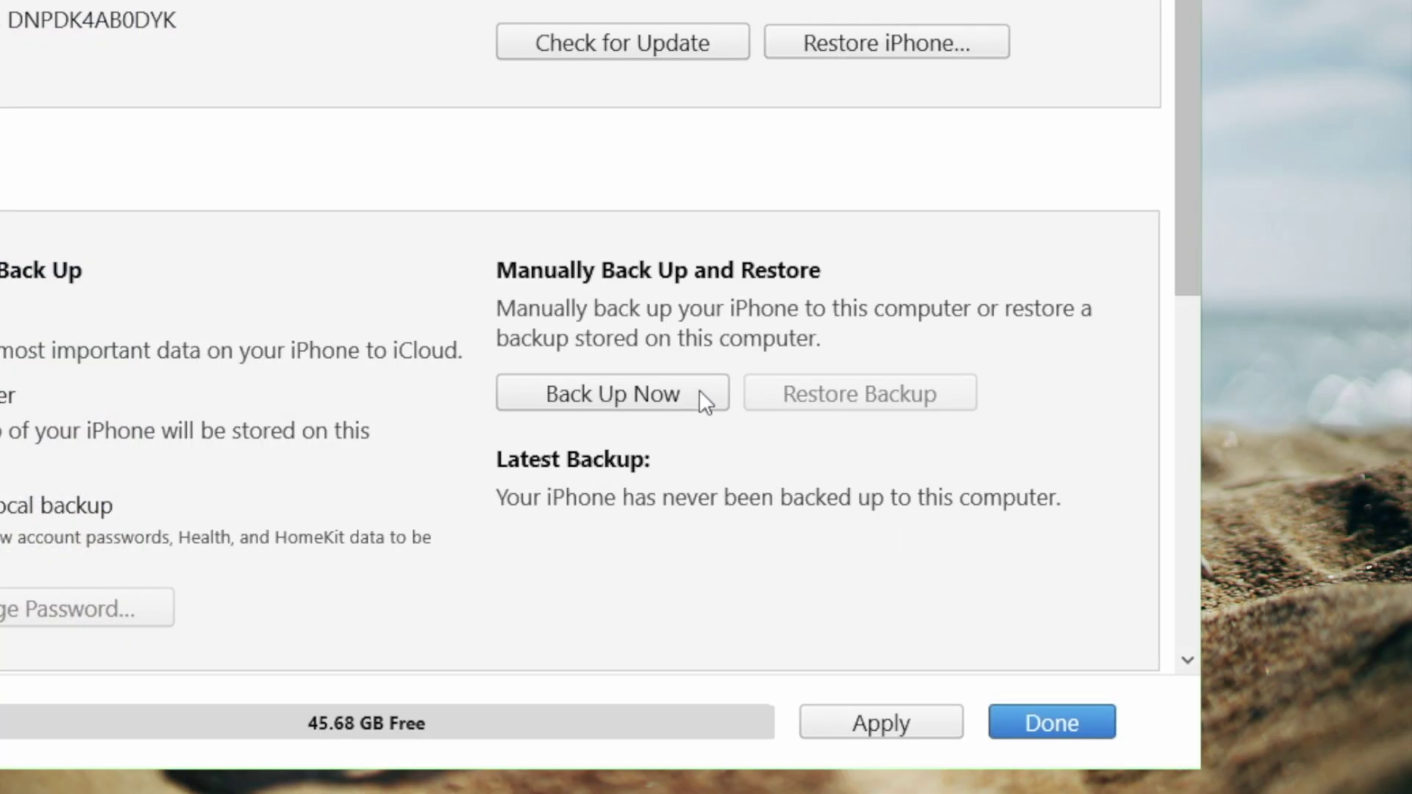
{"action": "left_click", "coordinate": [699, 392]}
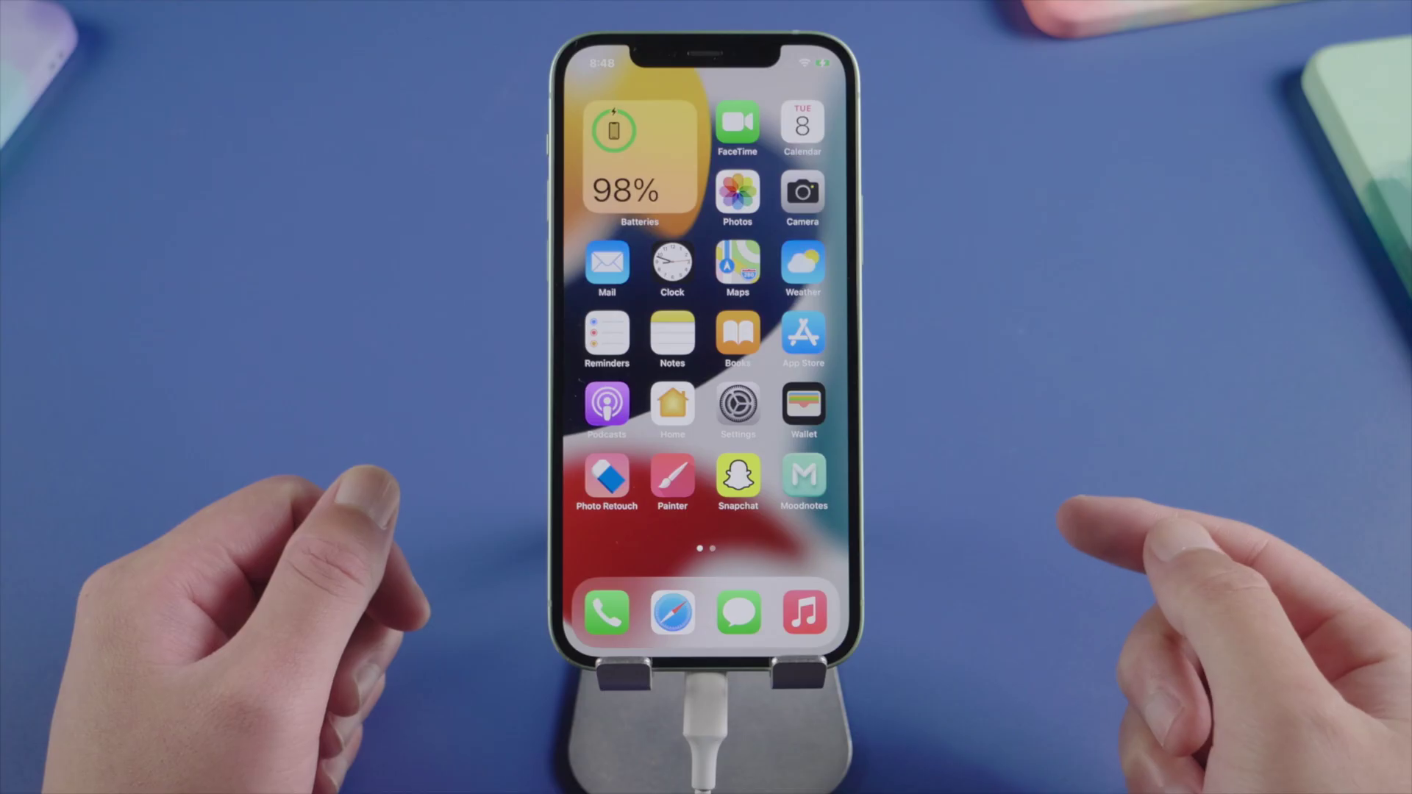
- Switch off Find My iPhone under Settings > Apple ID > Find My on the phone
{"action": "left_click", "coordinate": [738, 404]}
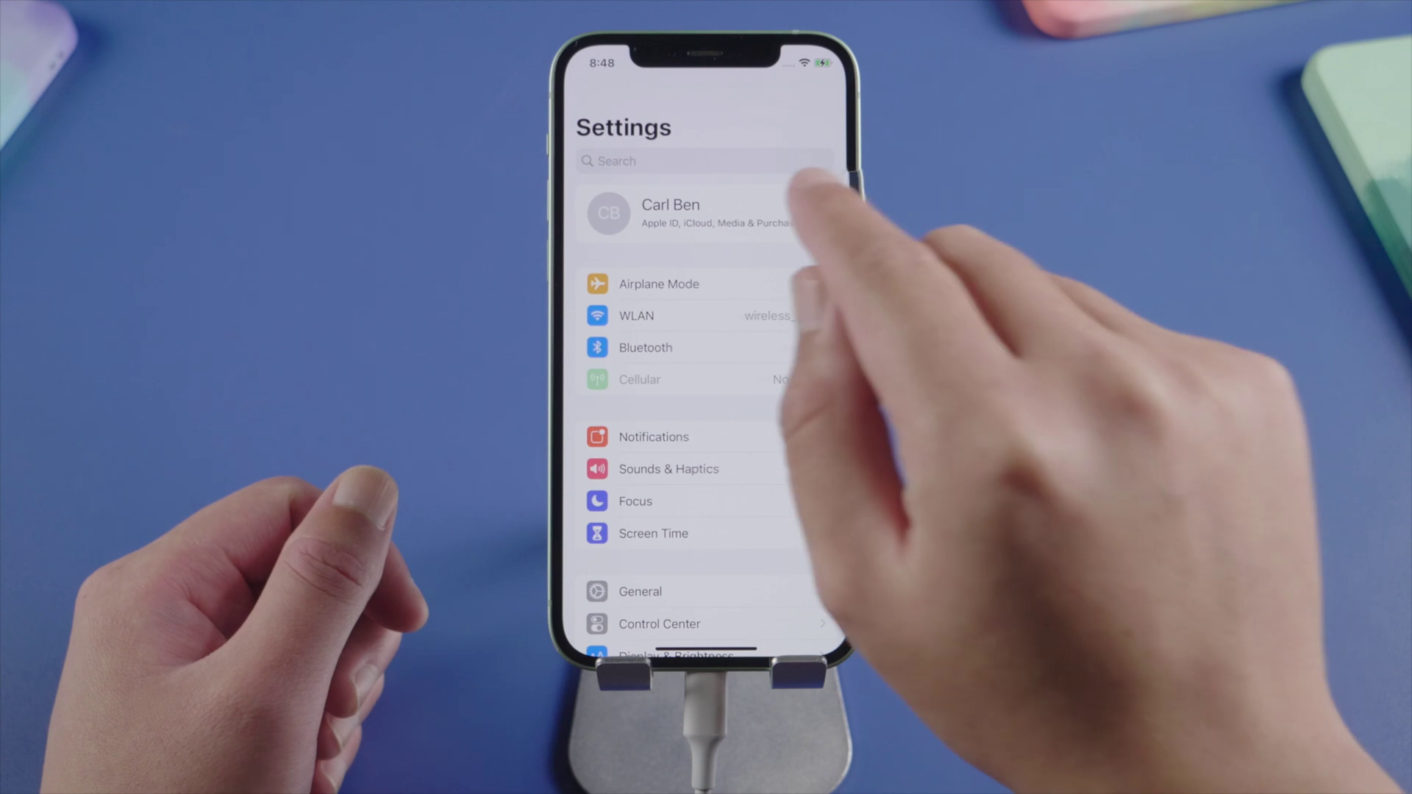
{"action": "left_click", "coordinate": [698, 213]}
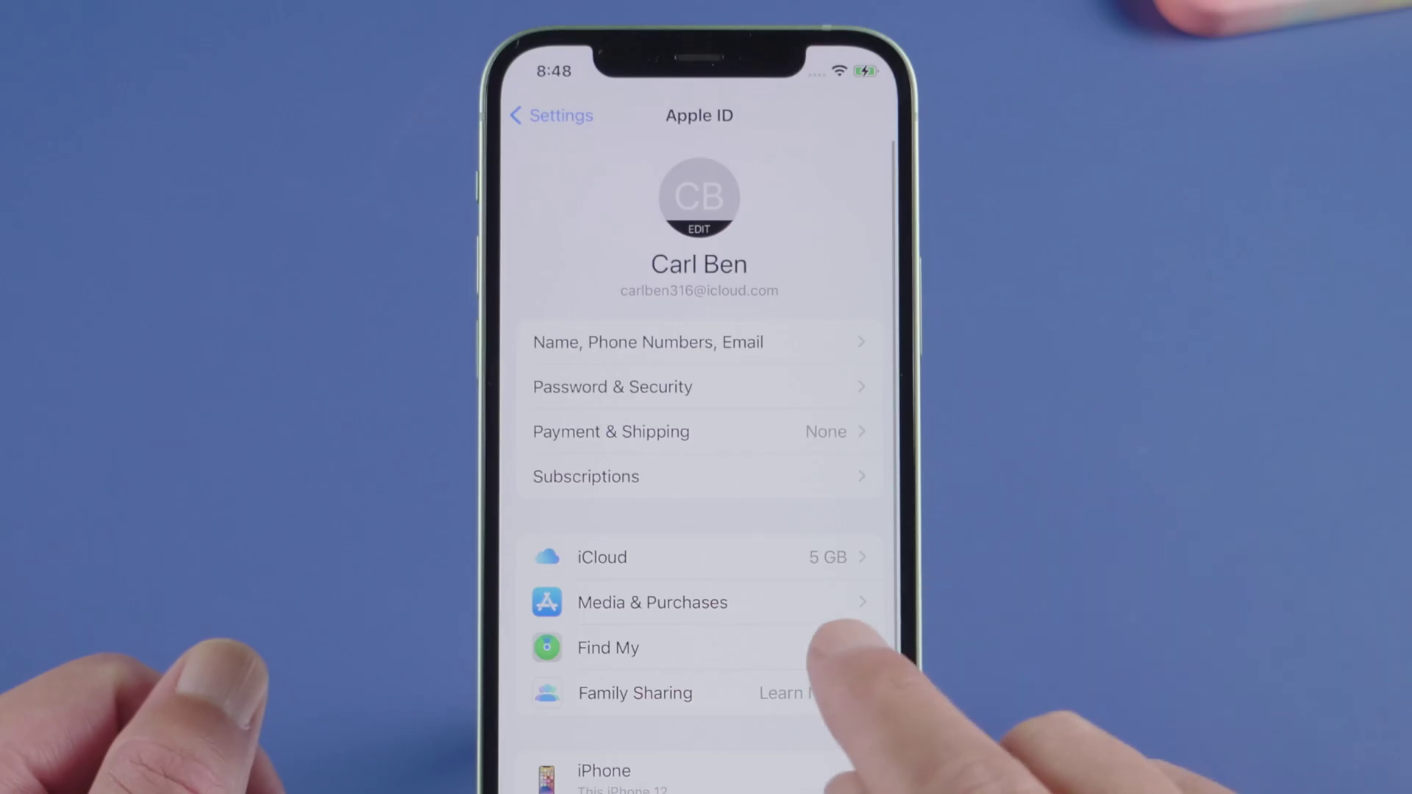
{"action": "left_click", "coordinate": [845, 647]}
{"action": "left_click", "coordinate": [831, 193]}
{"action": "left_click", "coordinate": [838, 194]}
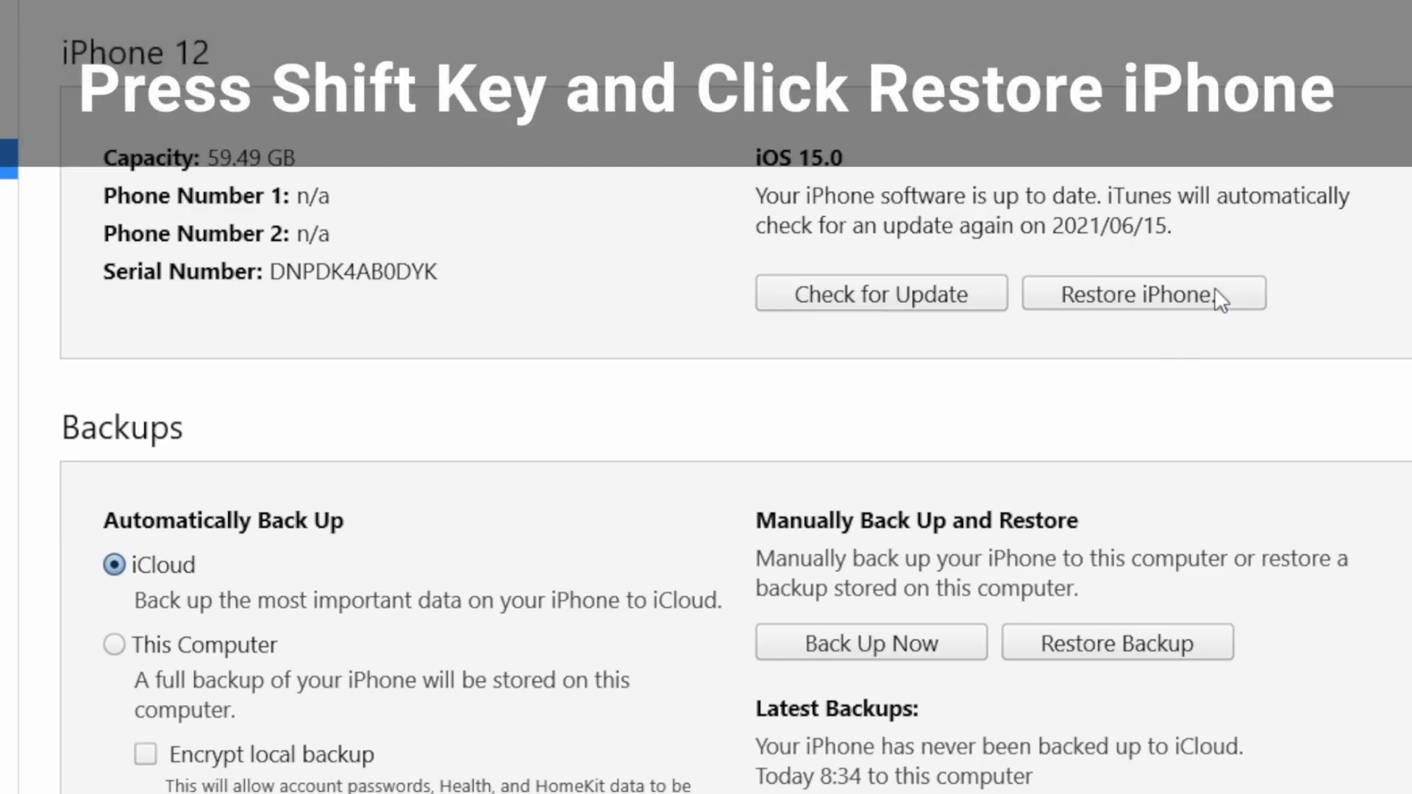
- Restore the iPhone from the downloaded iOS 14.6 IPSW and confirm the erase
{"action": "left_click", "coordinate": [1215, 288], "text": "shift"}
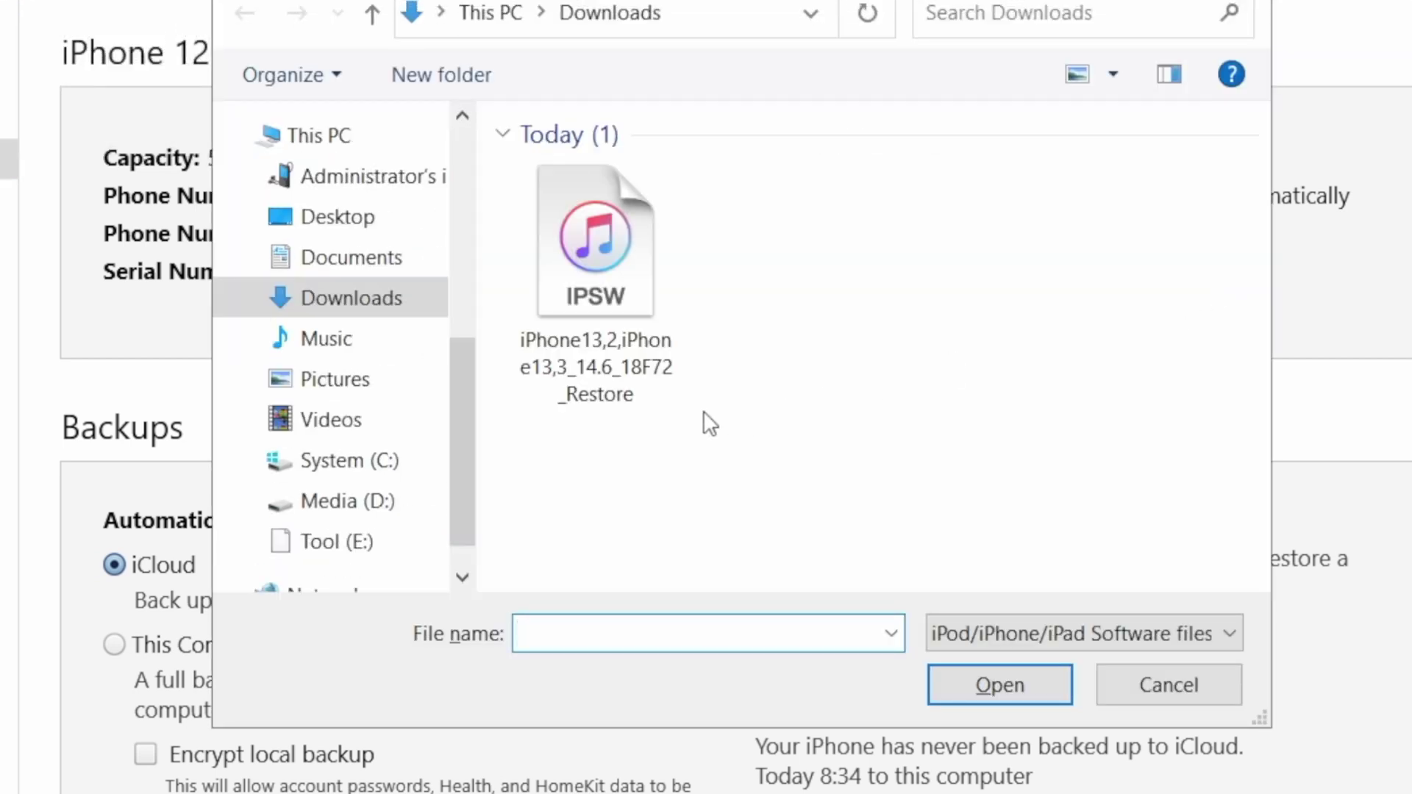
{"action": "left_click", "coordinate": [660, 365]}
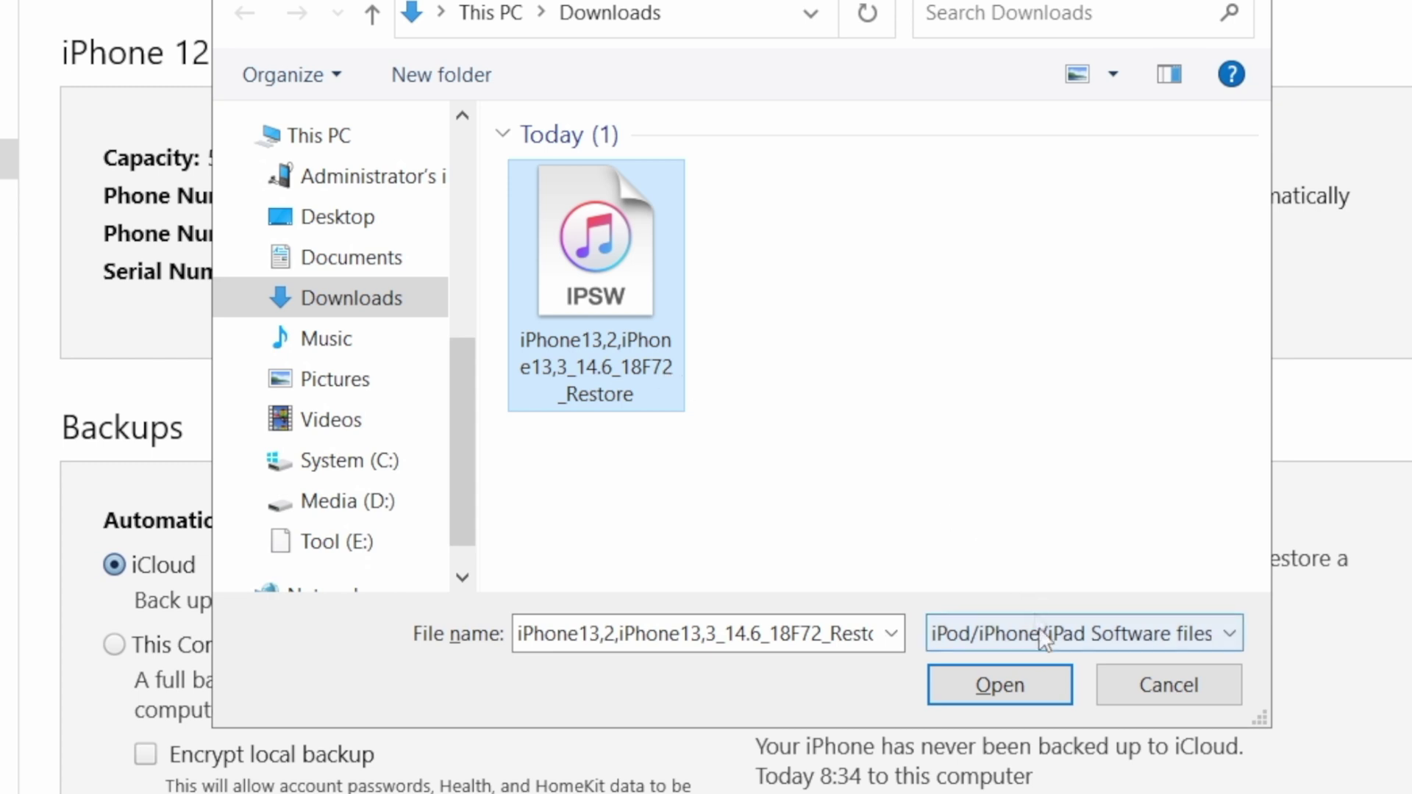
{"action": "left_click", "coordinate": [1035, 676]}
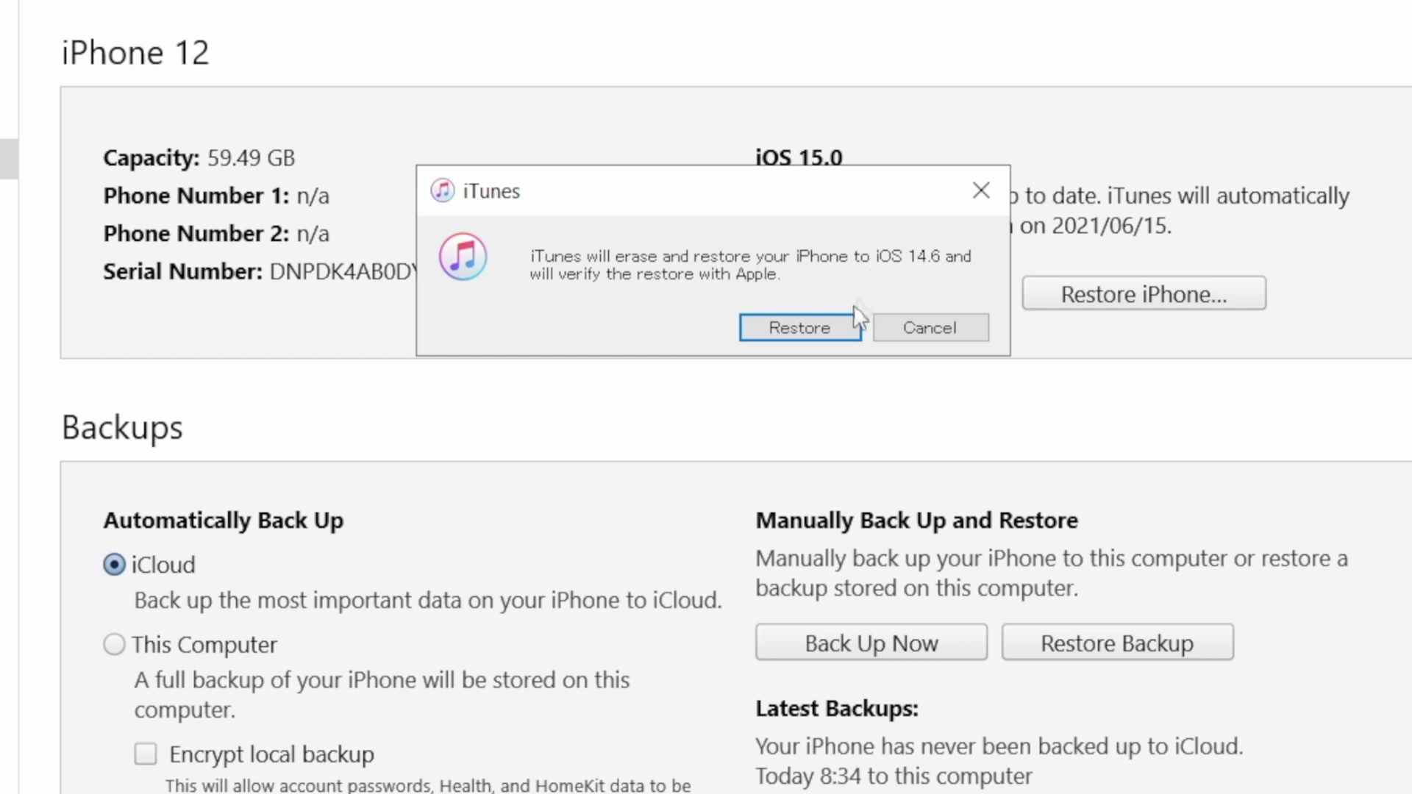
{"action": "left_click", "coordinate": [842, 324]}
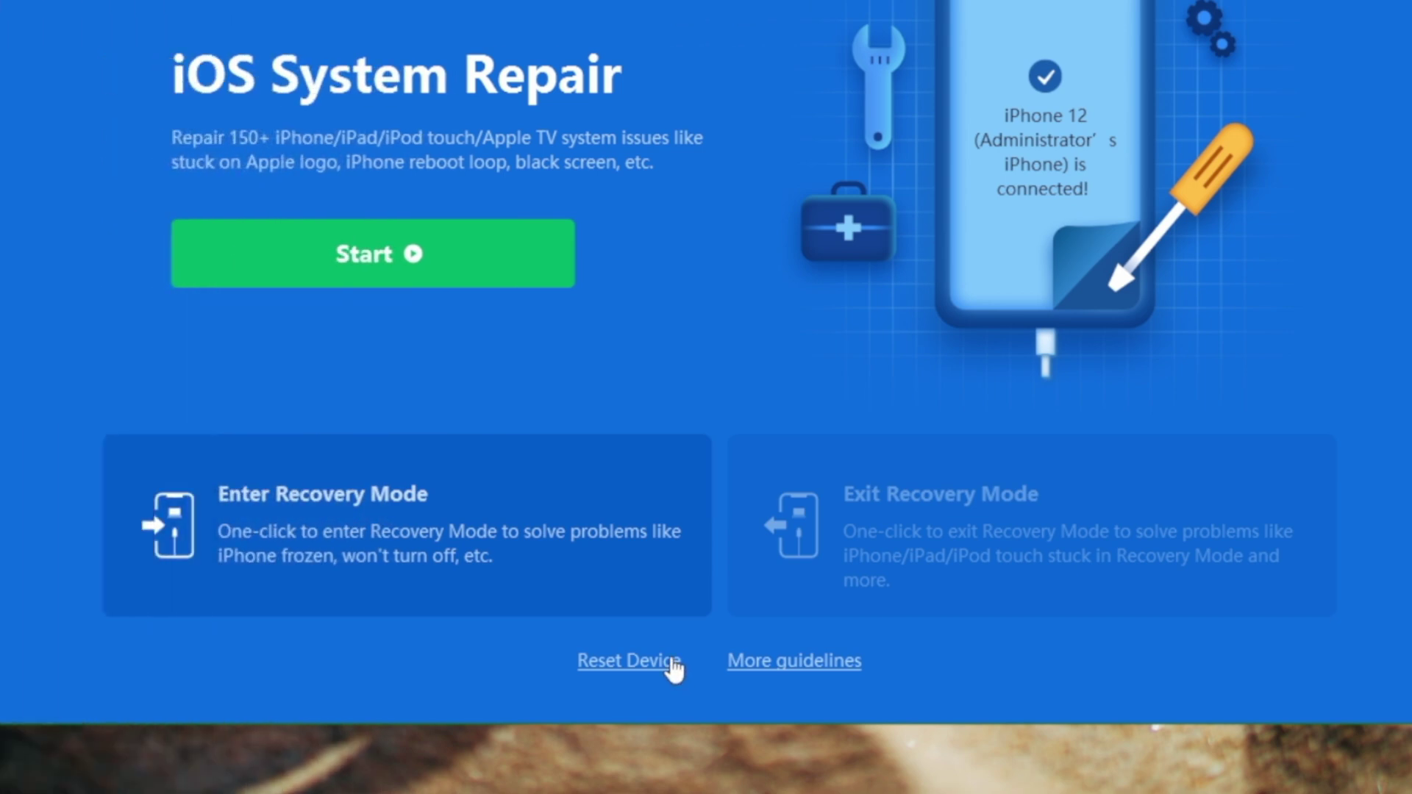
- Factory-reset the iPhone in ReiBoot with the iOS 14.6 IPSW imported from Downloads
{"action": "left_click", "coordinate": [671, 662]}
{"action": "left_click", "coordinate": [846, 436]}
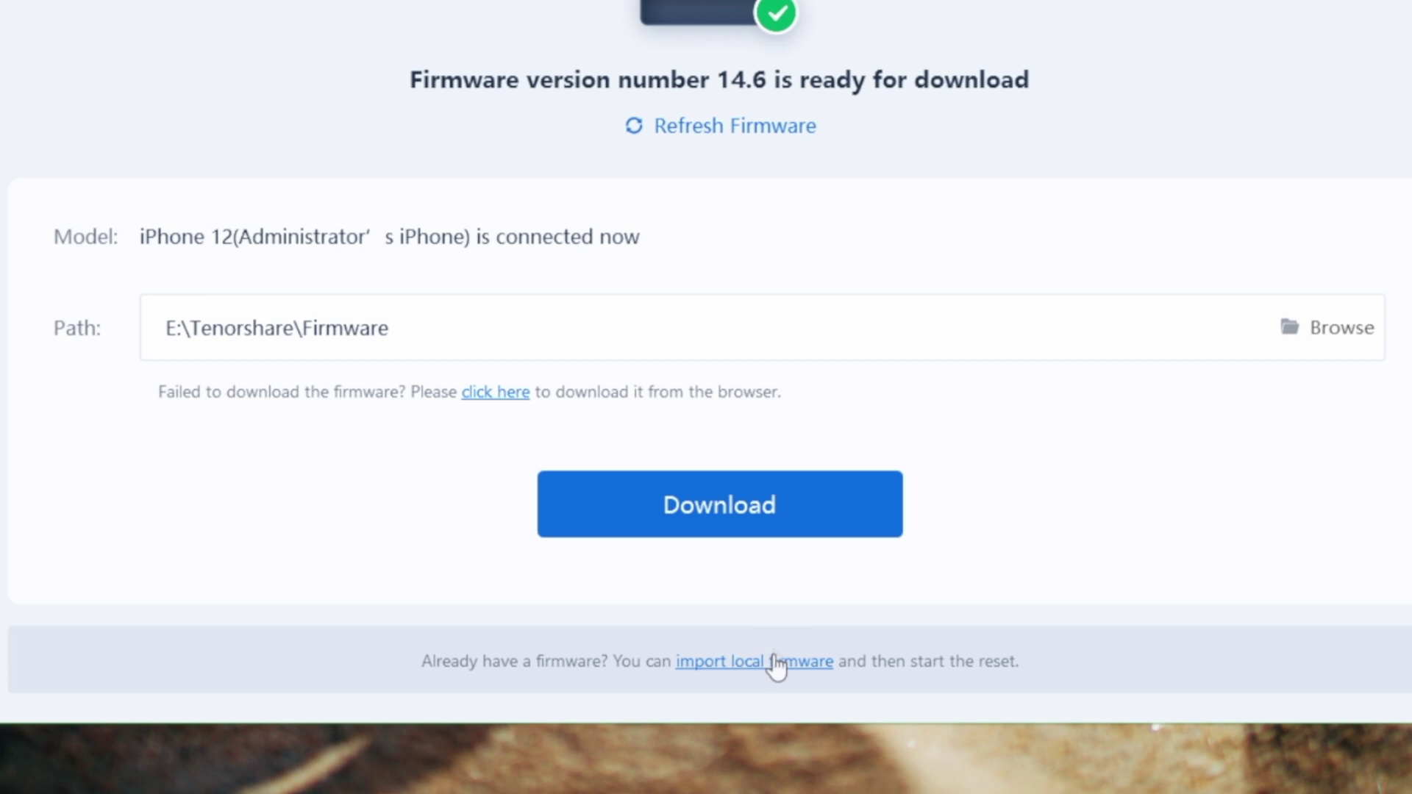
{"action": "left_click", "coordinate": [776, 666]}
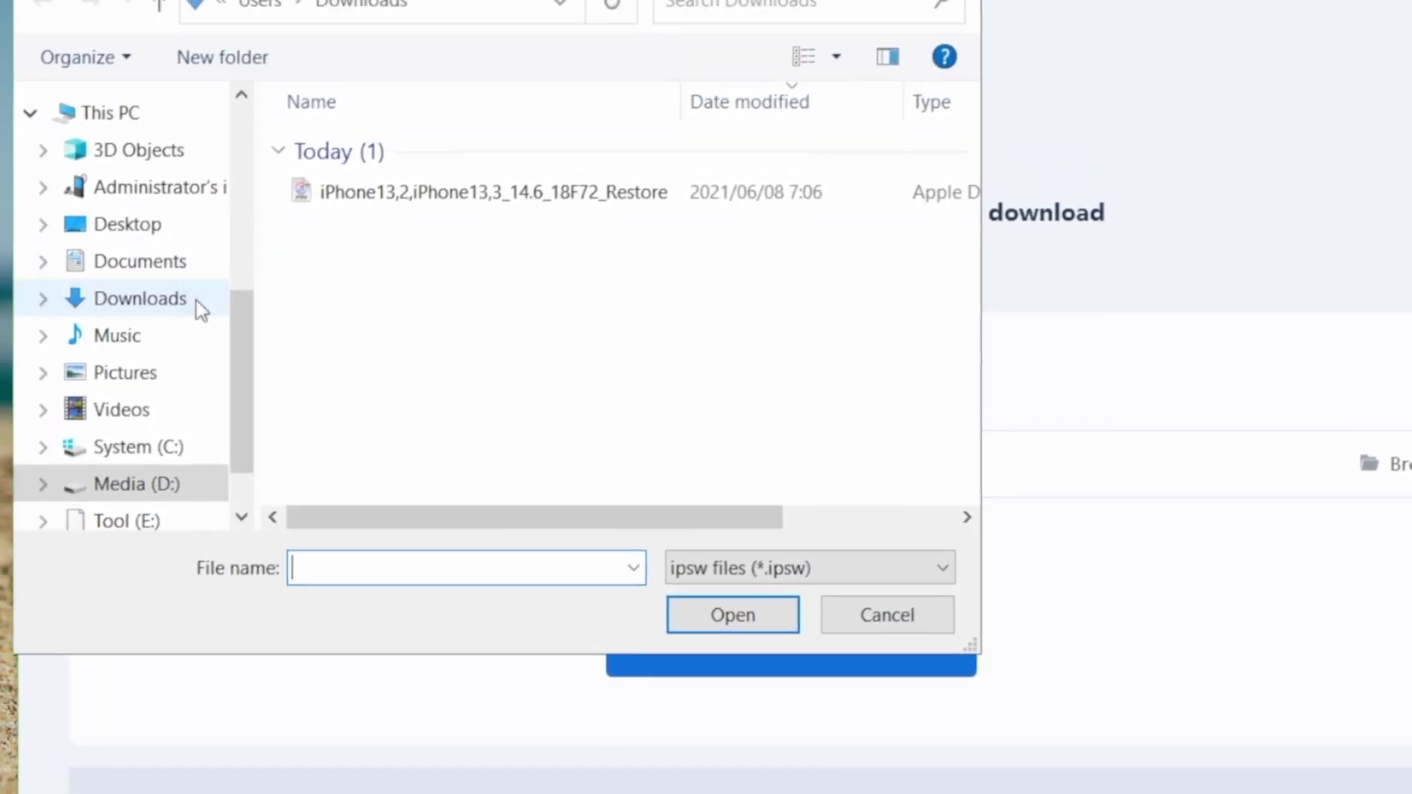
{"action": "left_click", "coordinate": [117, 159]}
{"action": "left_click", "coordinate": [386, 295]}
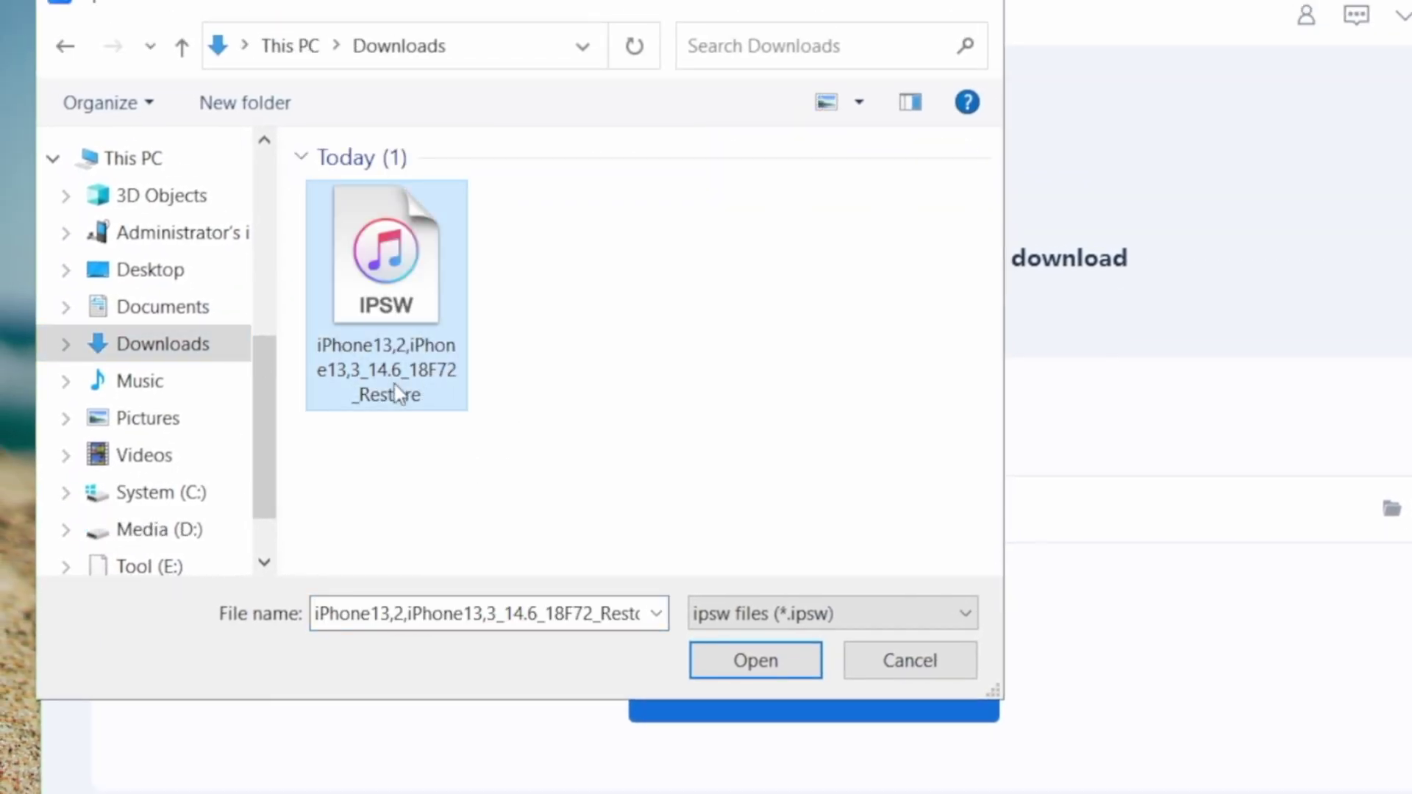
{"action": "left_click", "coordinate": [800, 668]}
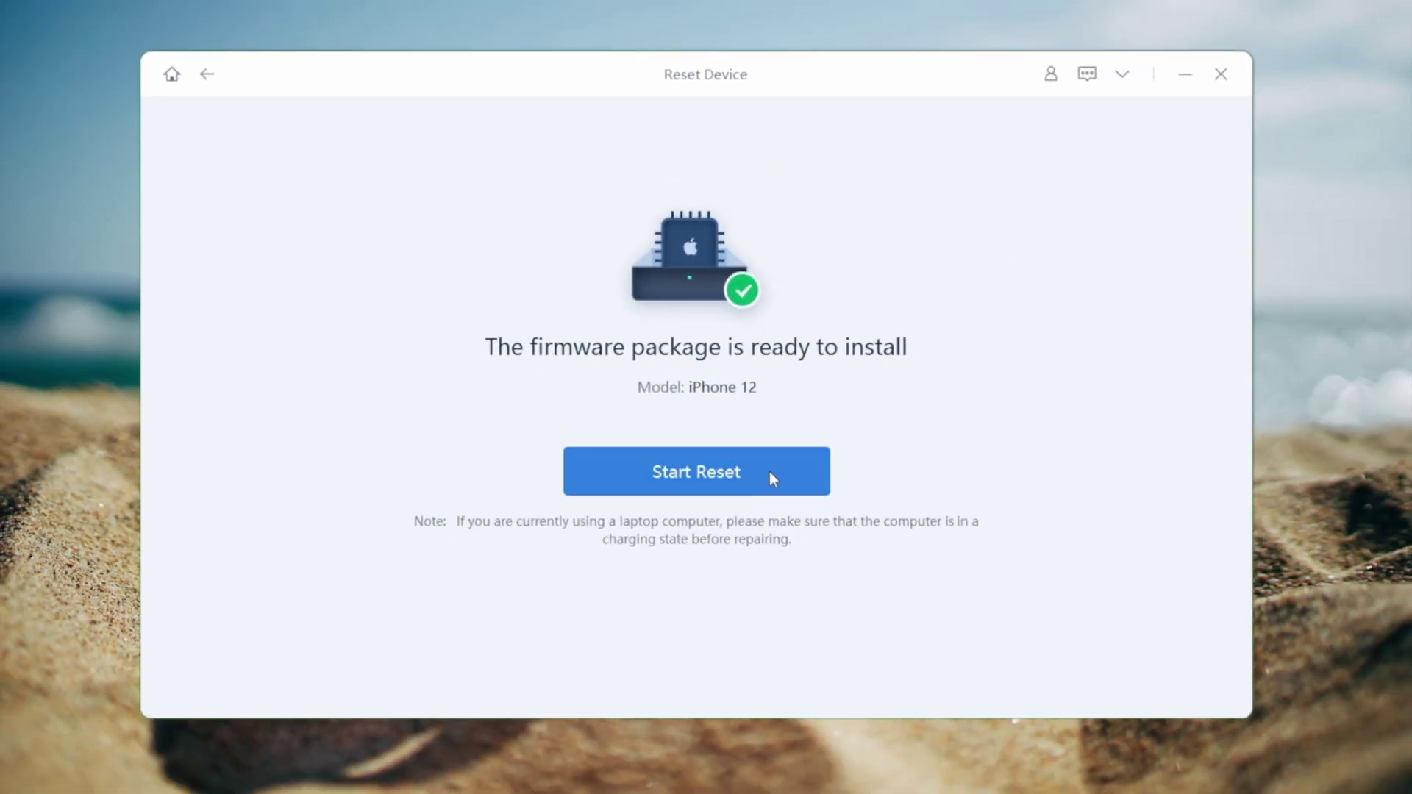
{"action": "left_click", "coordinate": [766, 465]}
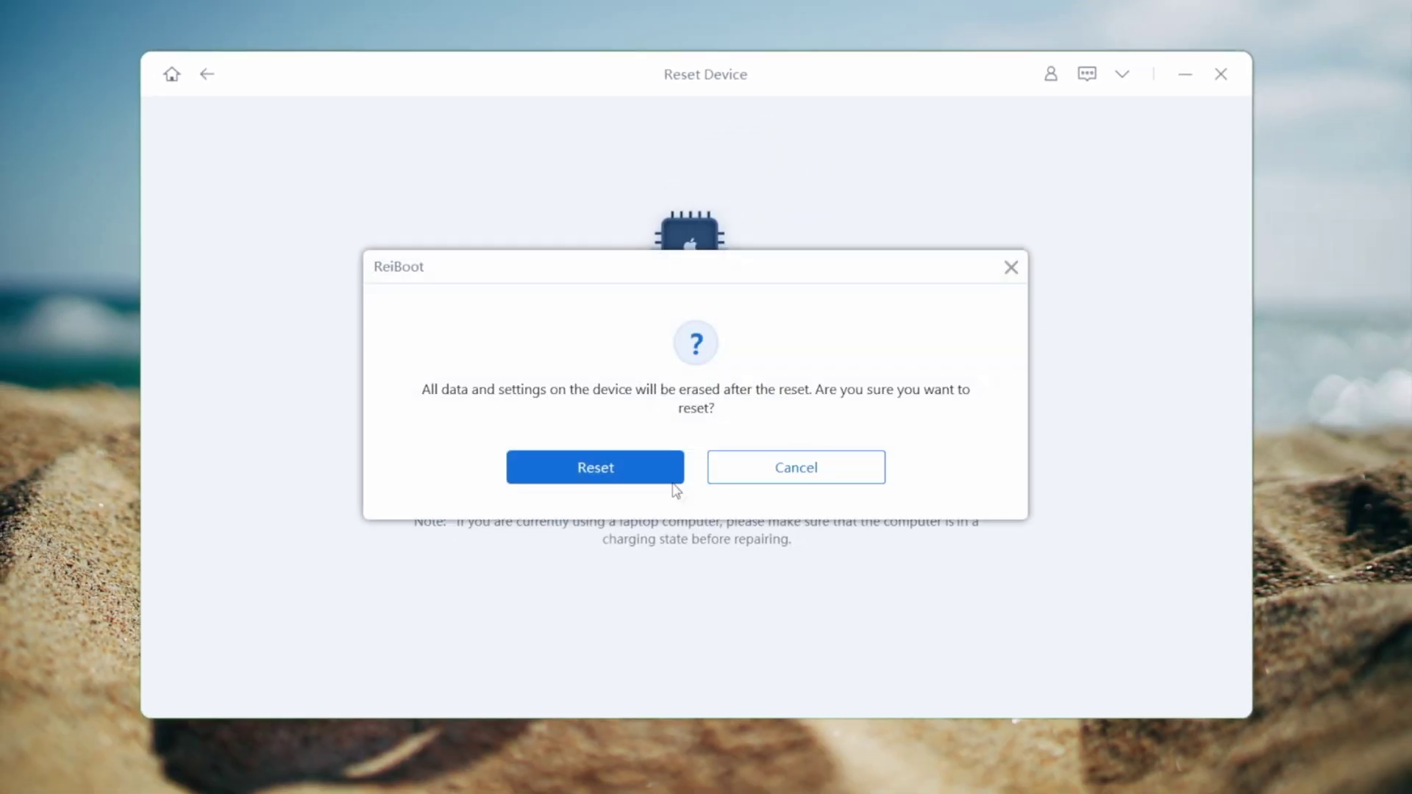
{"action": "left_click", "coordinate": [663, 462]}
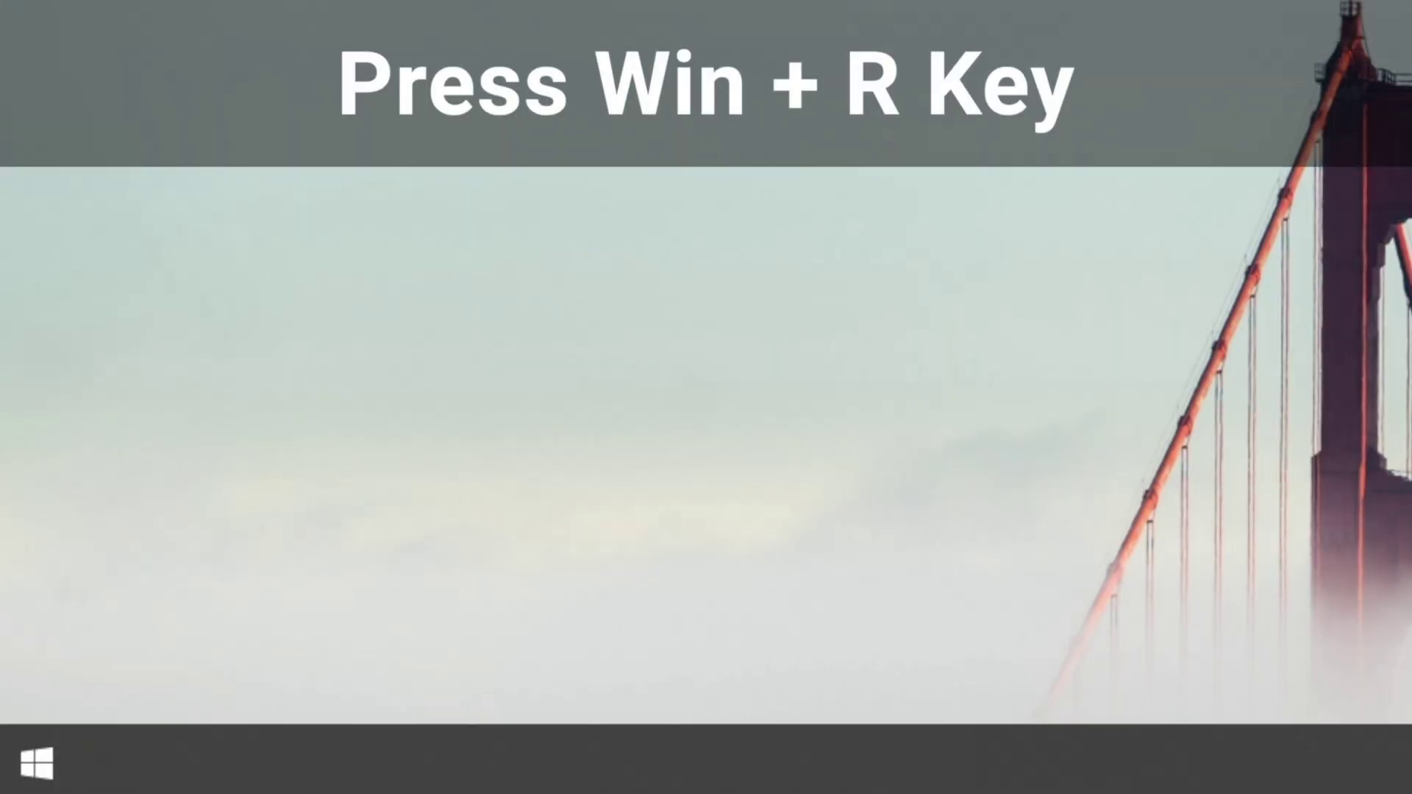
- Open the %appdata% roaming folder from the Run box
{"action": "key", "text": "super+r"}
{"action": "type", "text": "%ap"}
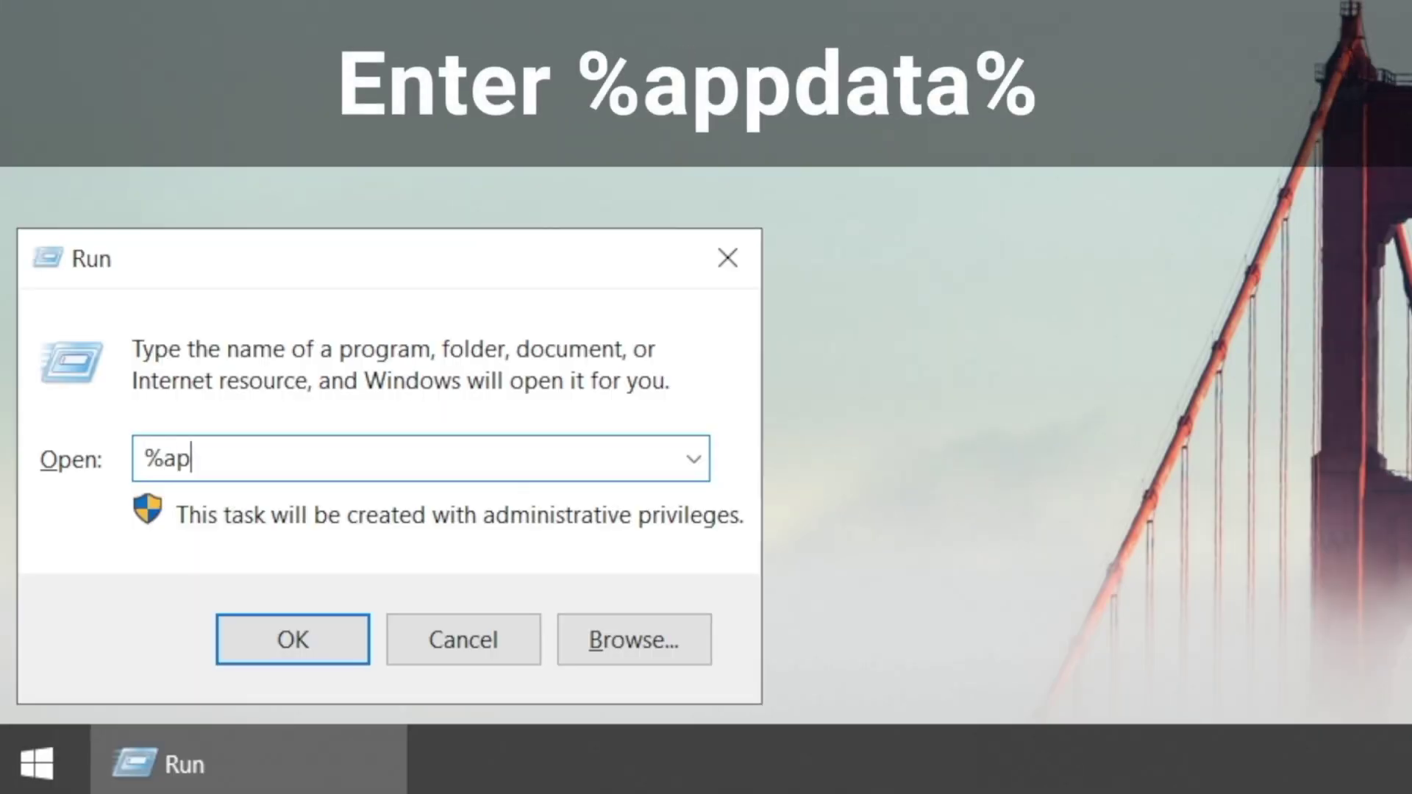
{"action": "type", "text": "pdata%"}
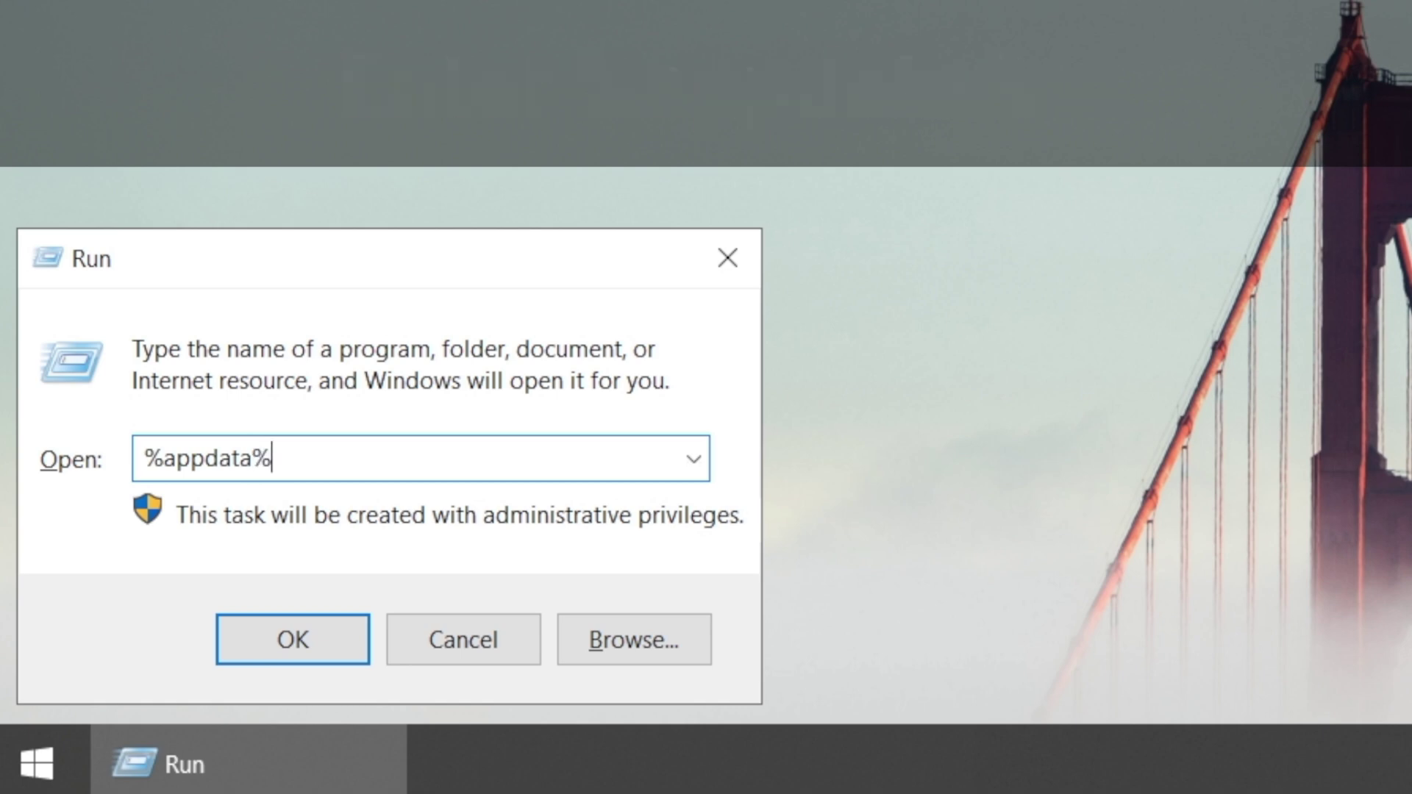
{"action": "key", "text": "Return"}
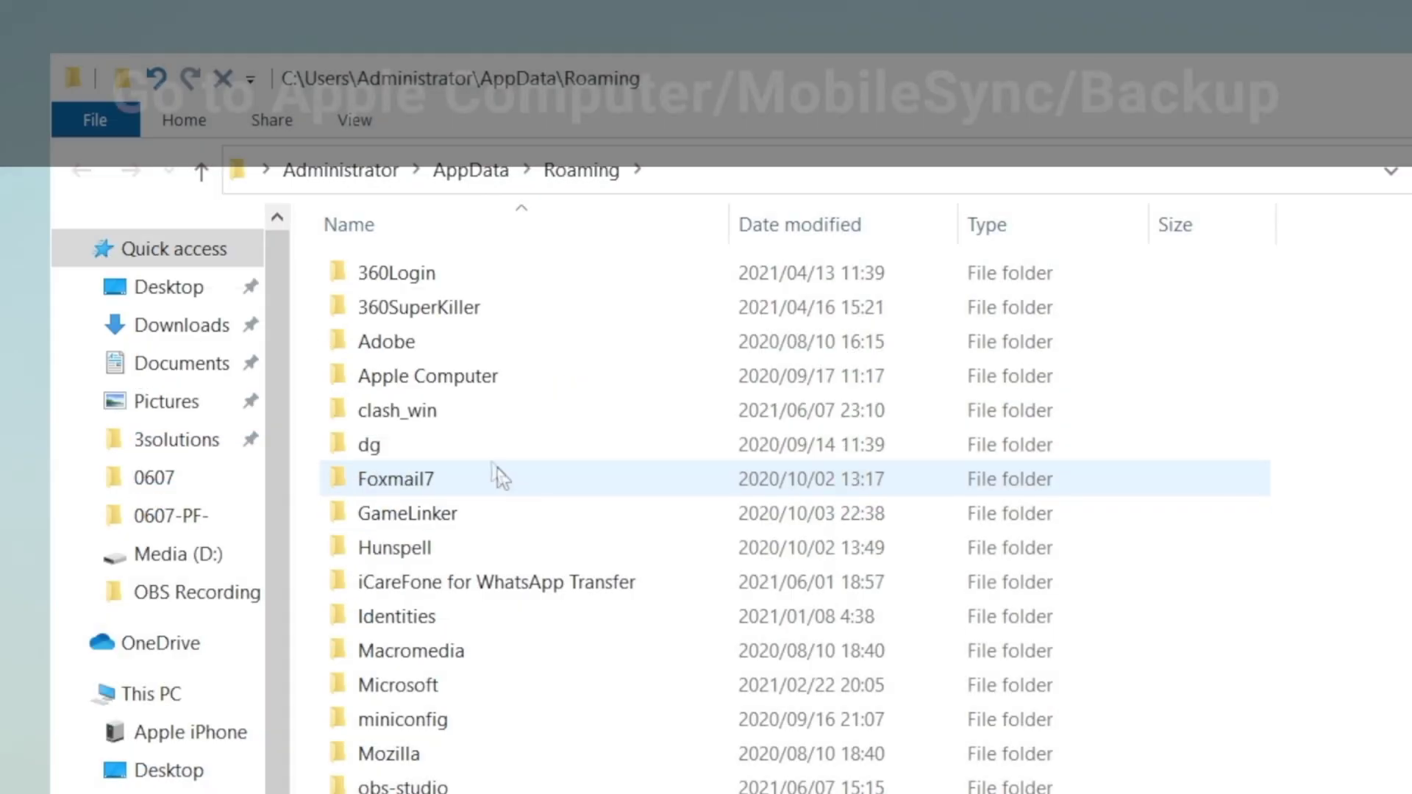
- Go to Apple Computer > MobileSync > Backup > device folder and open Info.plist as text
{"action": "double_click", "coordinate": [545, 378]}
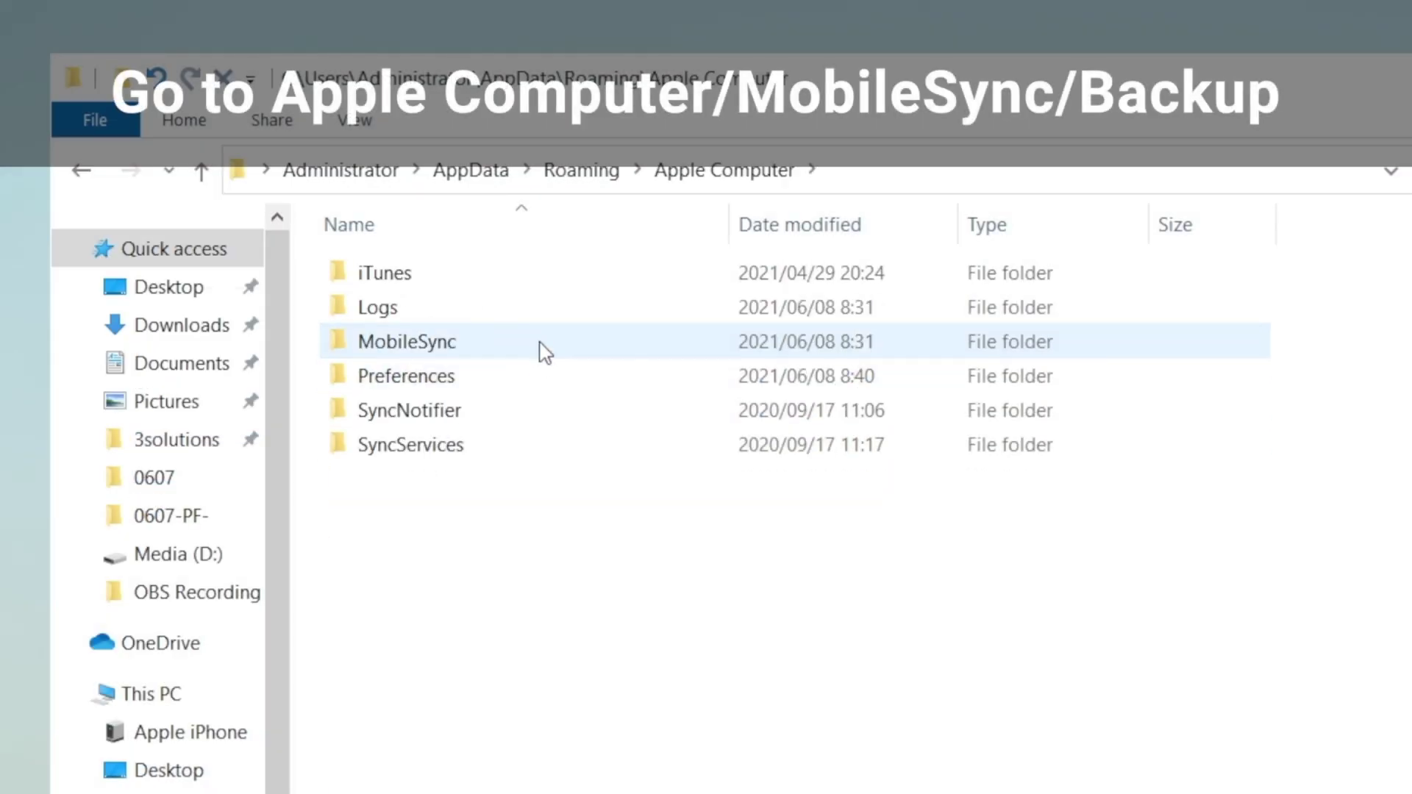
{"action": "double_click", "coordinate": [545, 352]}
{"action": "double_click", "coordinate": [555, 285]}
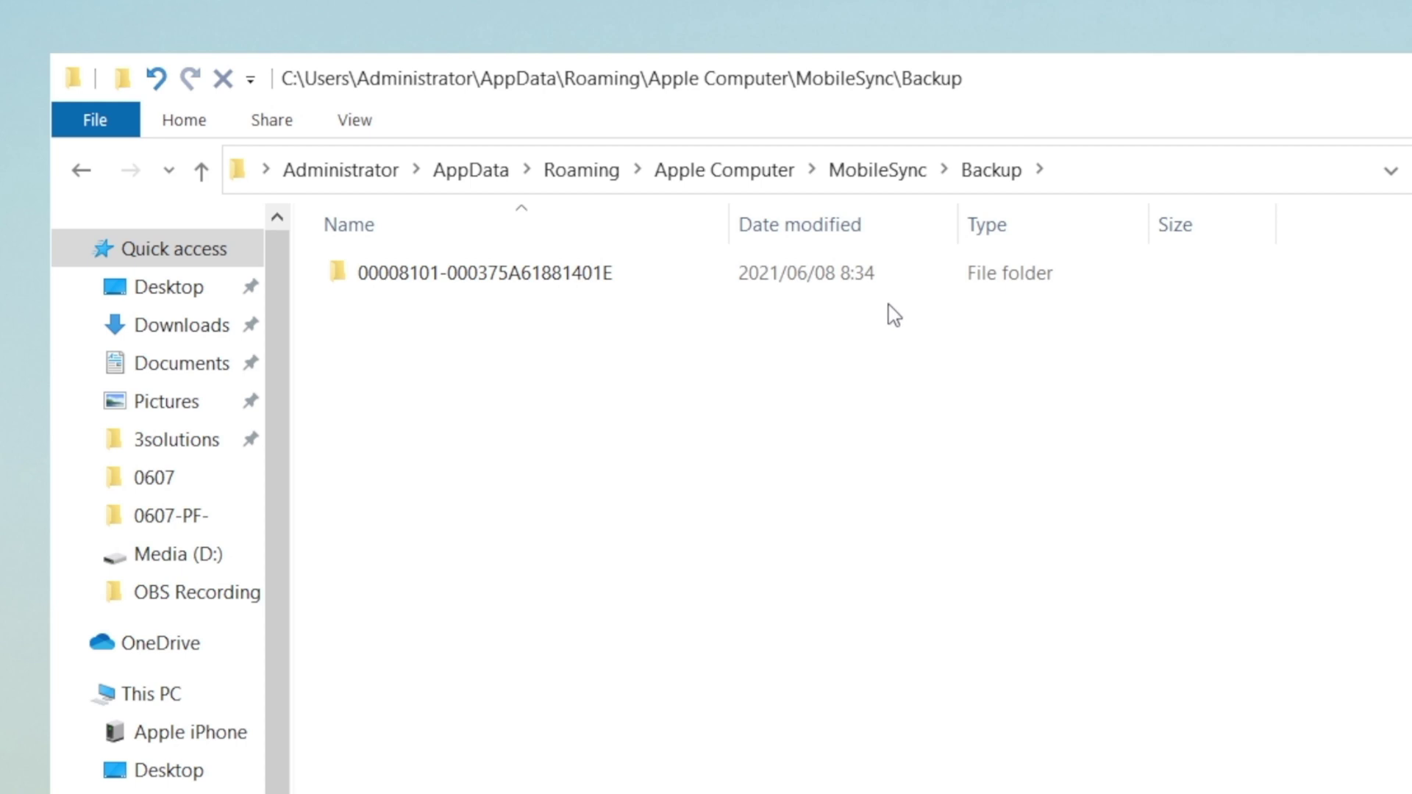
{"action": "double_click", "coordinate": [579, 279]}
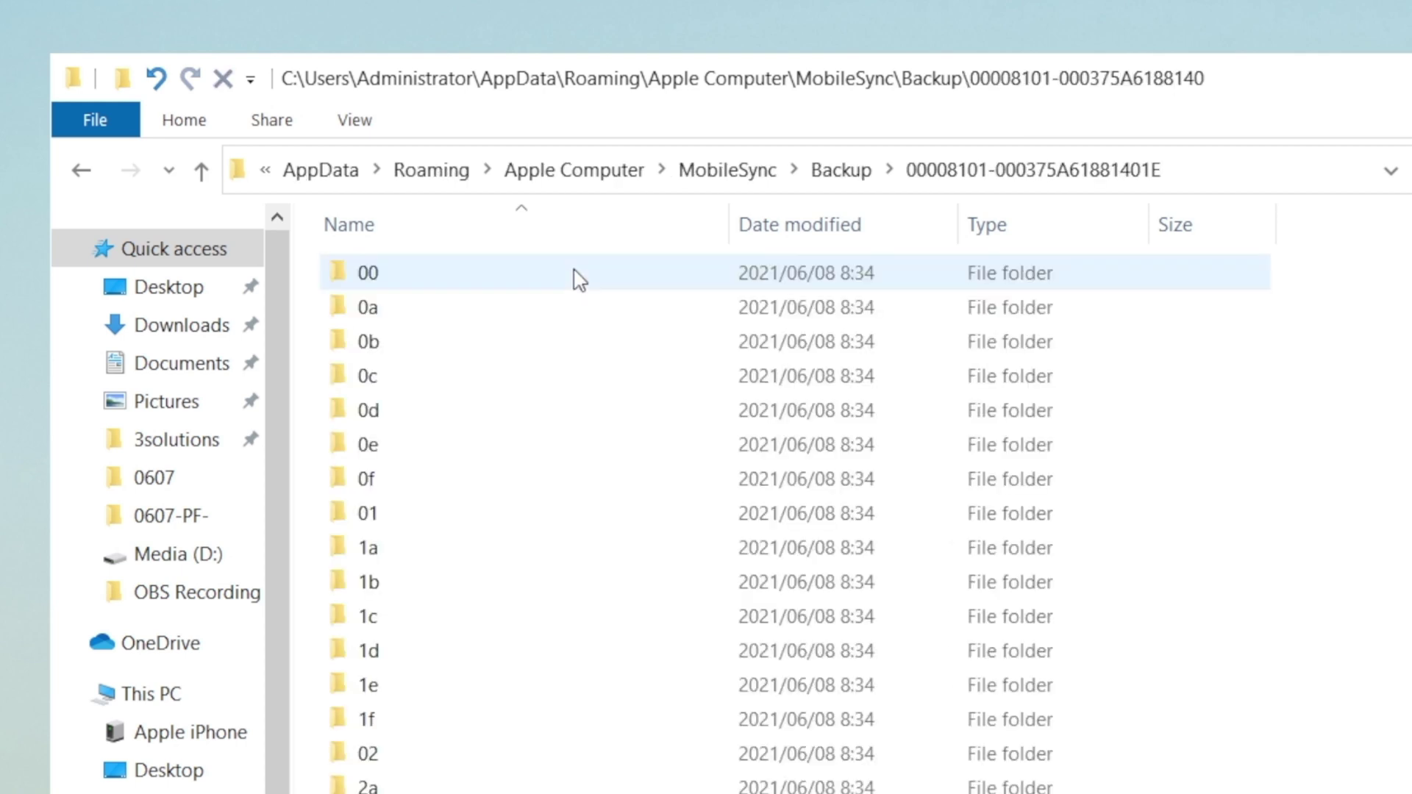
{"action": "scroll", "coordinate": [776, 445], "scroll_direction": "down", "scroll_amount": 20}
{"action": "scroll", "coordinate": [1147, 260], "scroll_direction": "down", "scroll_amount": 4}
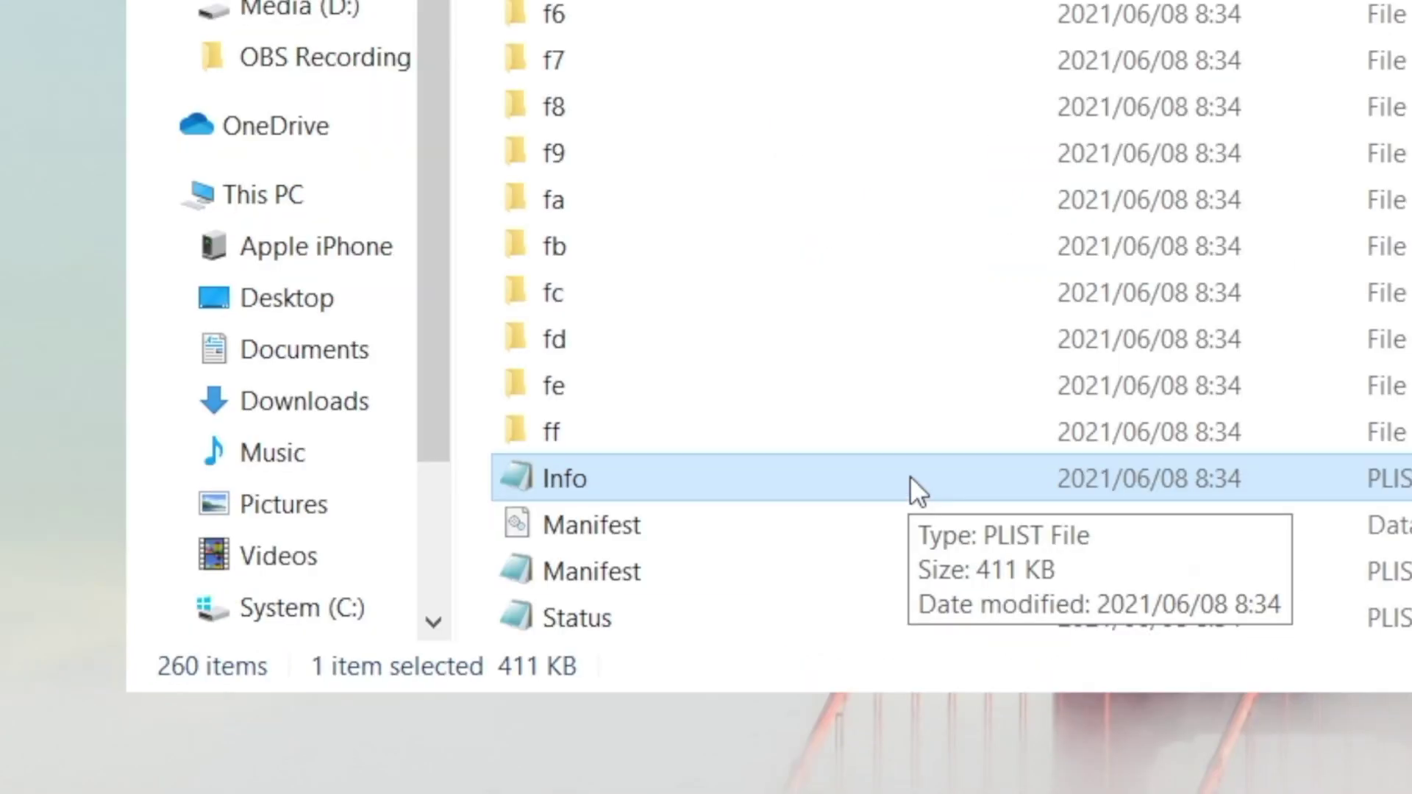
{"action": "double_click", "coordinate": [656, 577]}
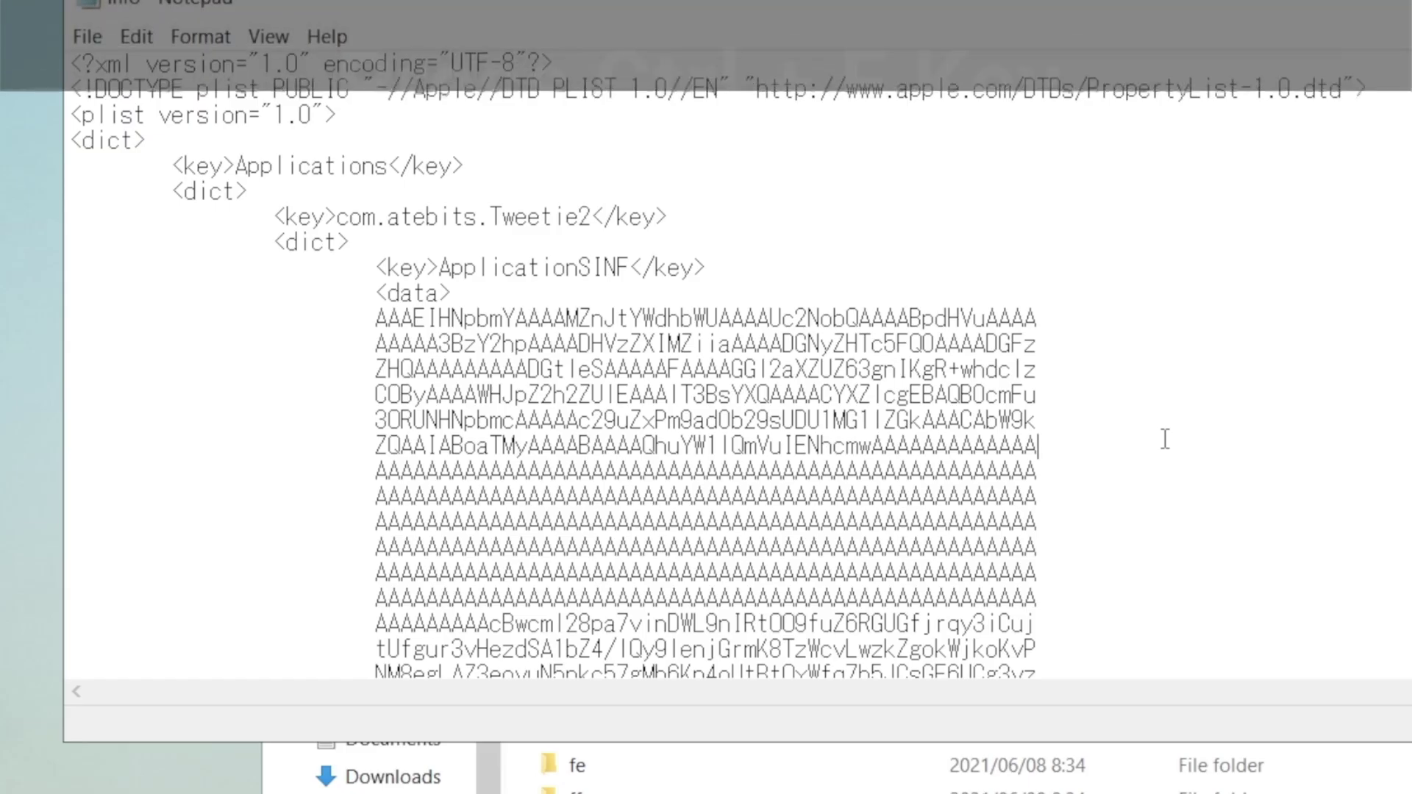
- Search the file for "product" to locate the Product Version entry
{"action": "left_click", "coordinate": [1165, 439]}
{"action": "key", "text": "ctrl+f"}
{"action": "type", "text": "product"}
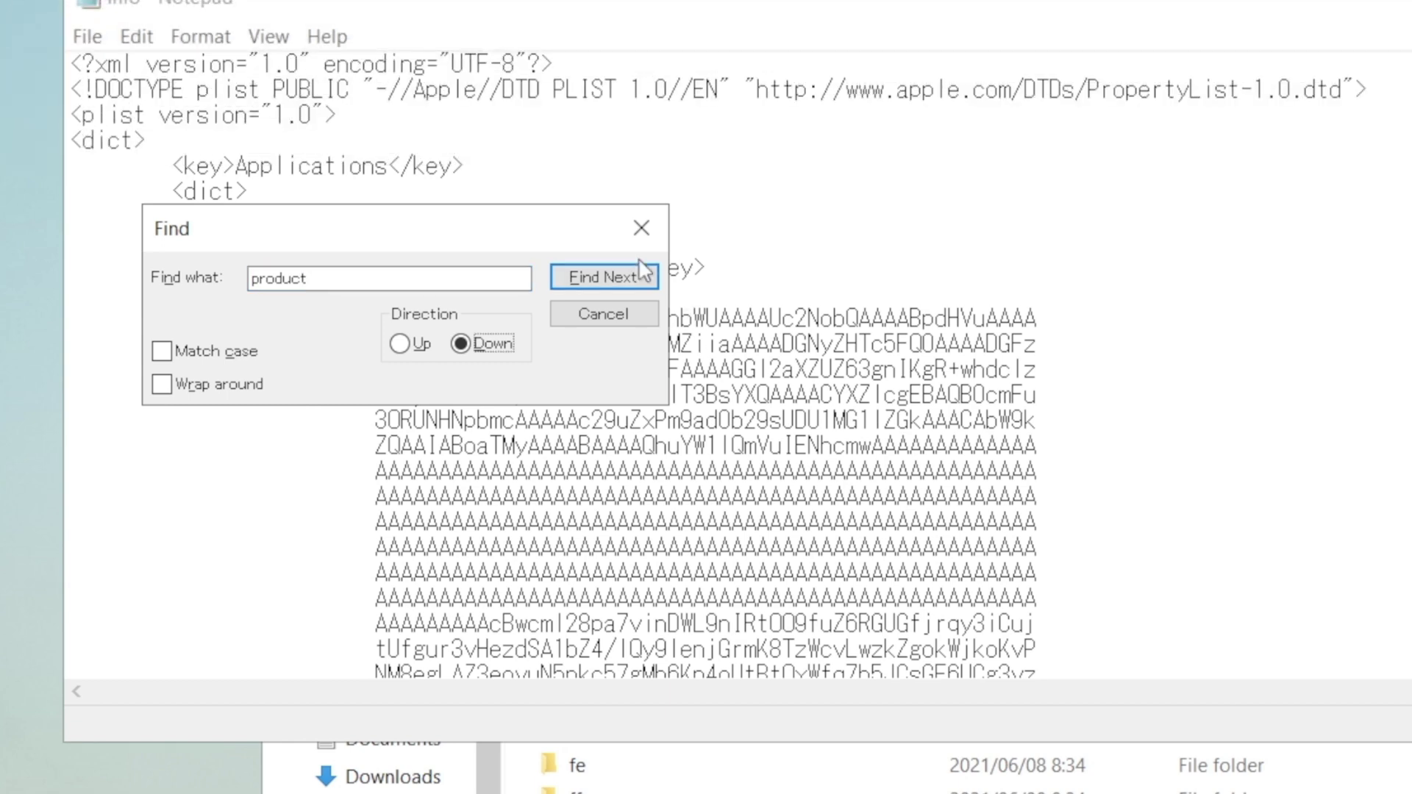
{"action": "left_click", "coordinate": [623, 277]}
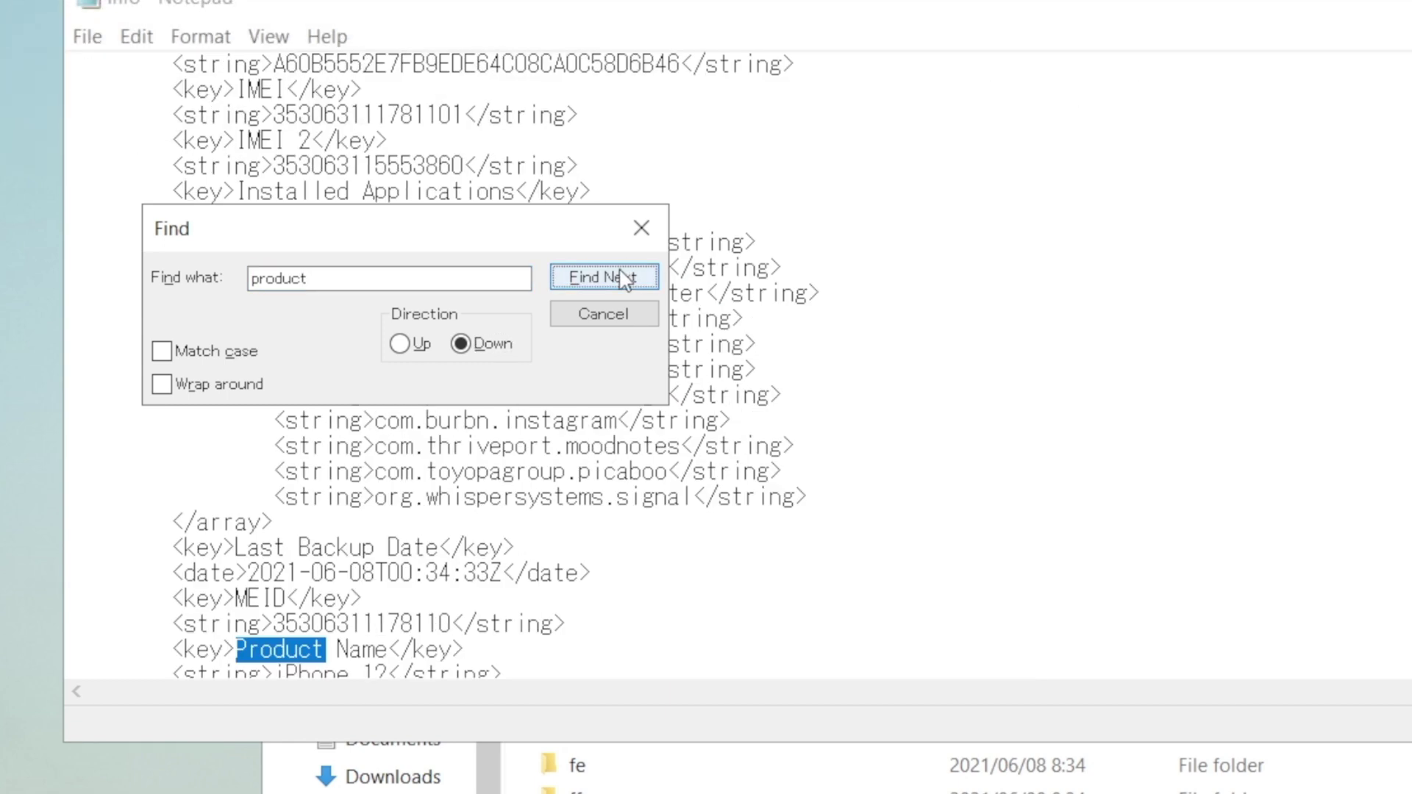
{"action": "left_click", "coordinate": [622, 278]}
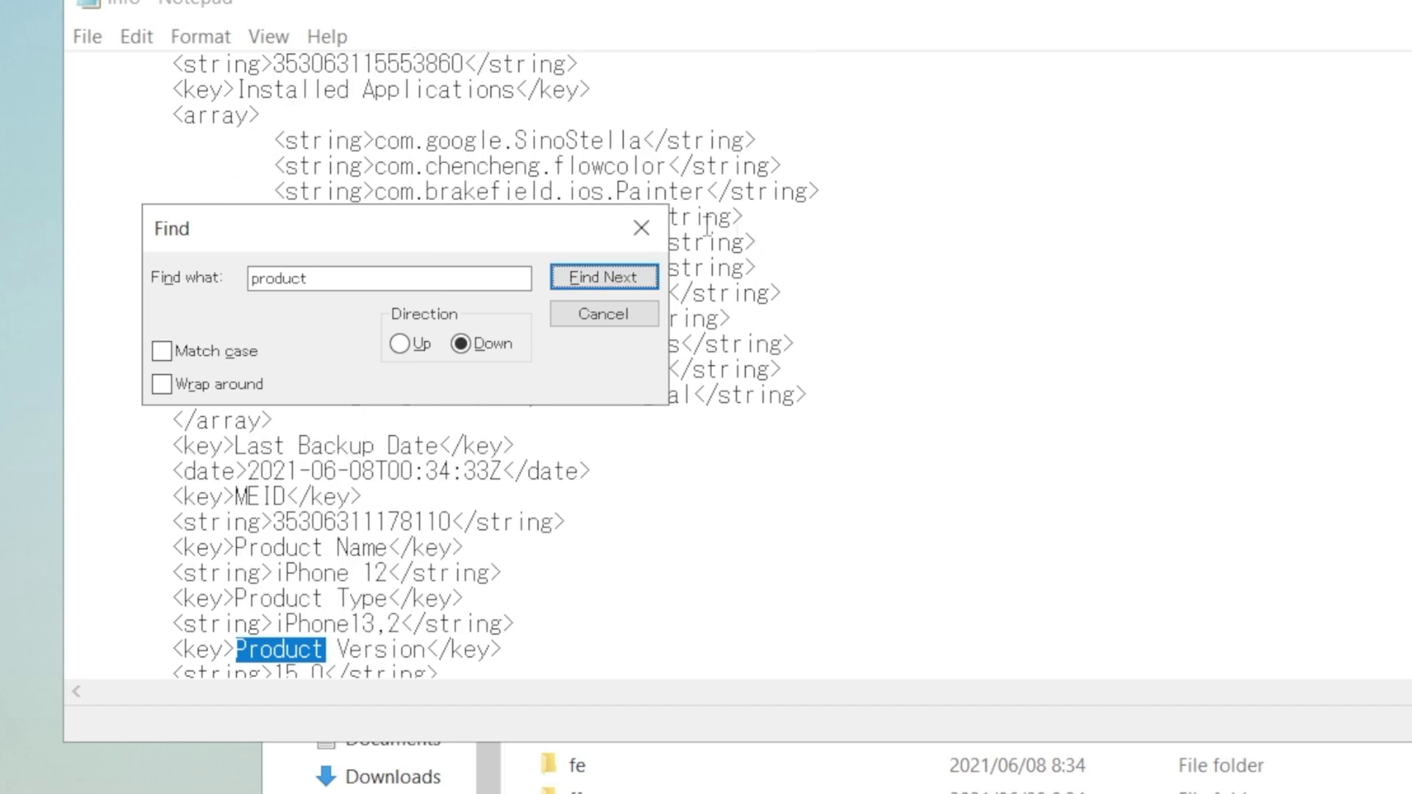
{"action": "left_click", "coordinate": [643, 228]}
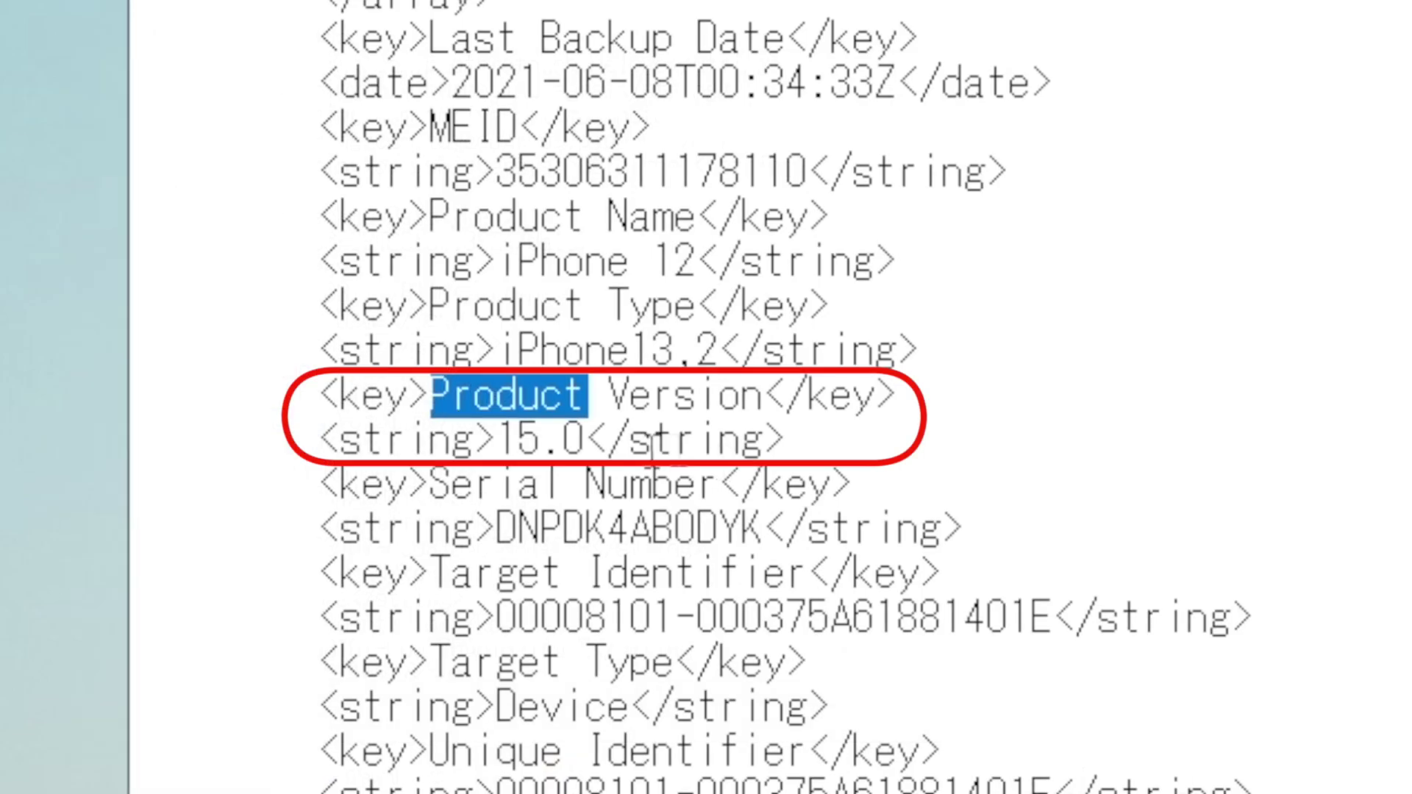
- Change Product Version from 15.0 to 14.0 and save the file on closing
{"action": "left_click", "coordinate": [801, 448]}
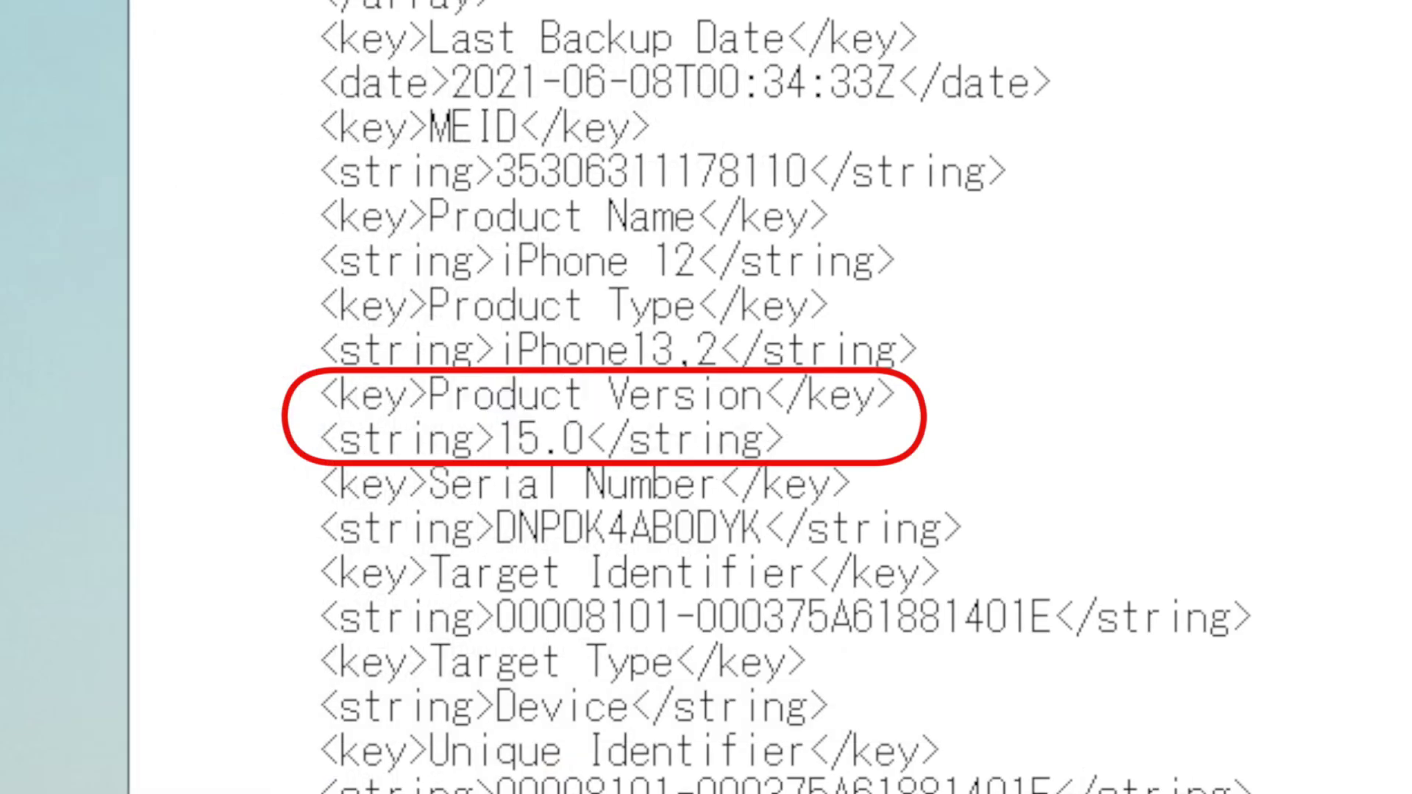
{"action": "key", "text": "BackSpace"}
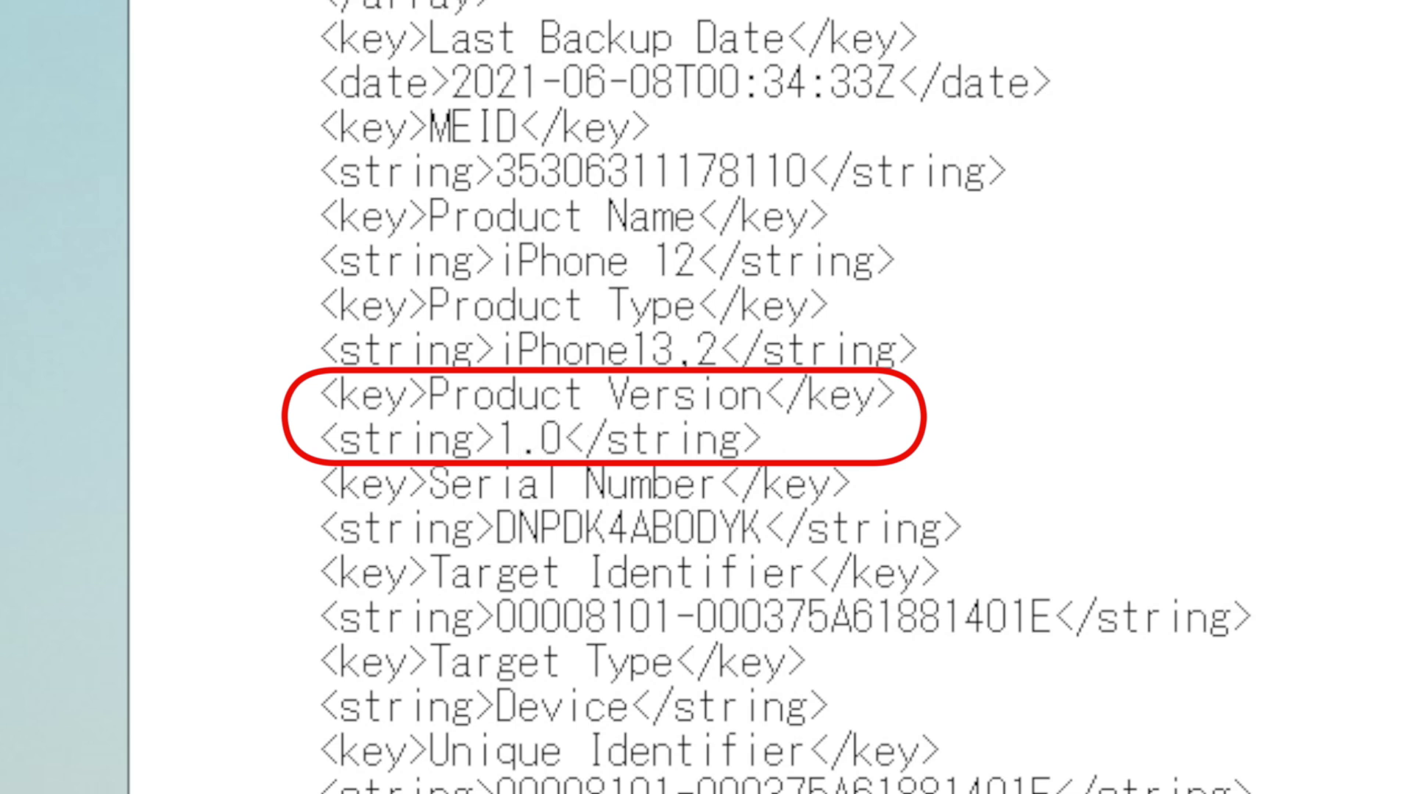
{"action": "type", "text": "4"}
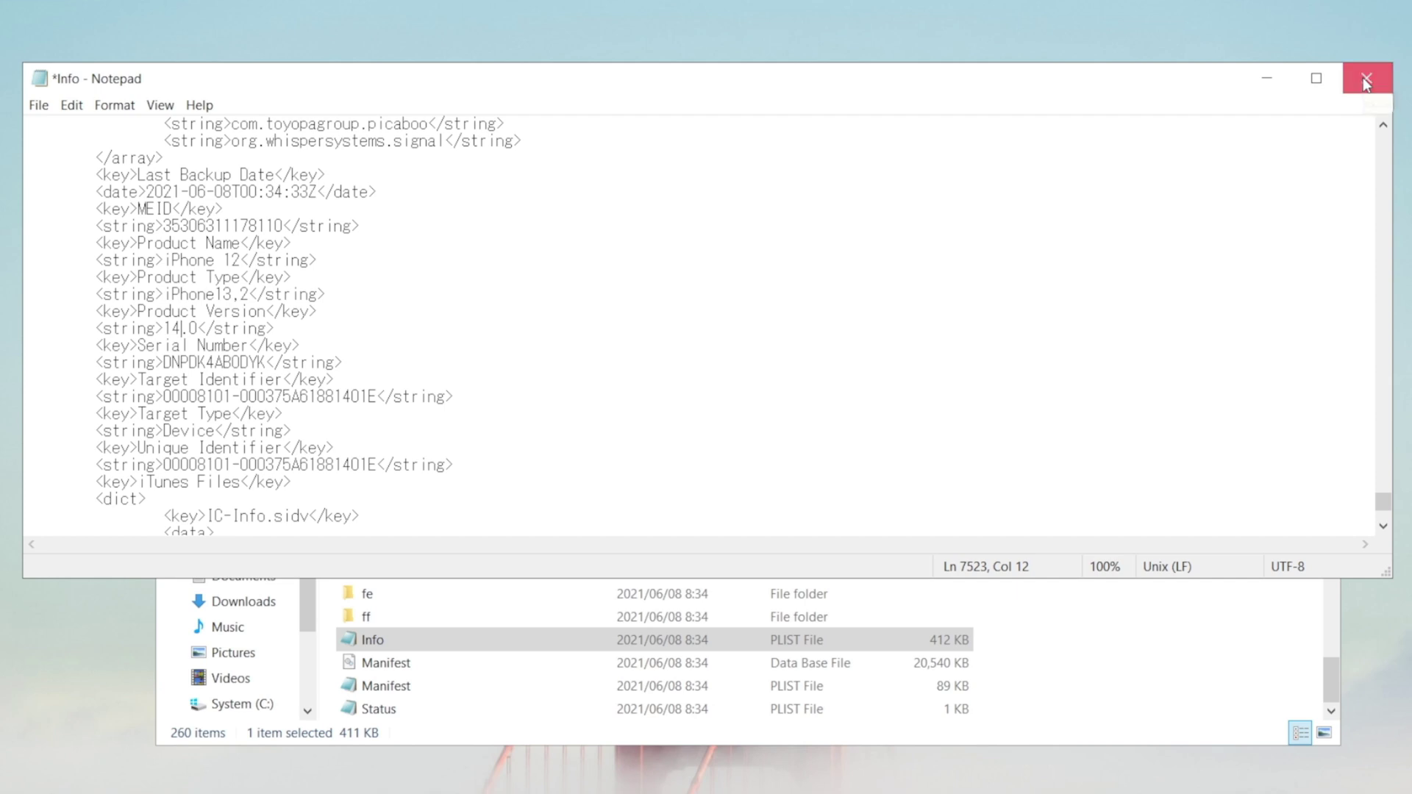
{"action": "left_click", "coordinate": [1366, 83]}
{"action": "left_click", "coordinate": [691, 426]}
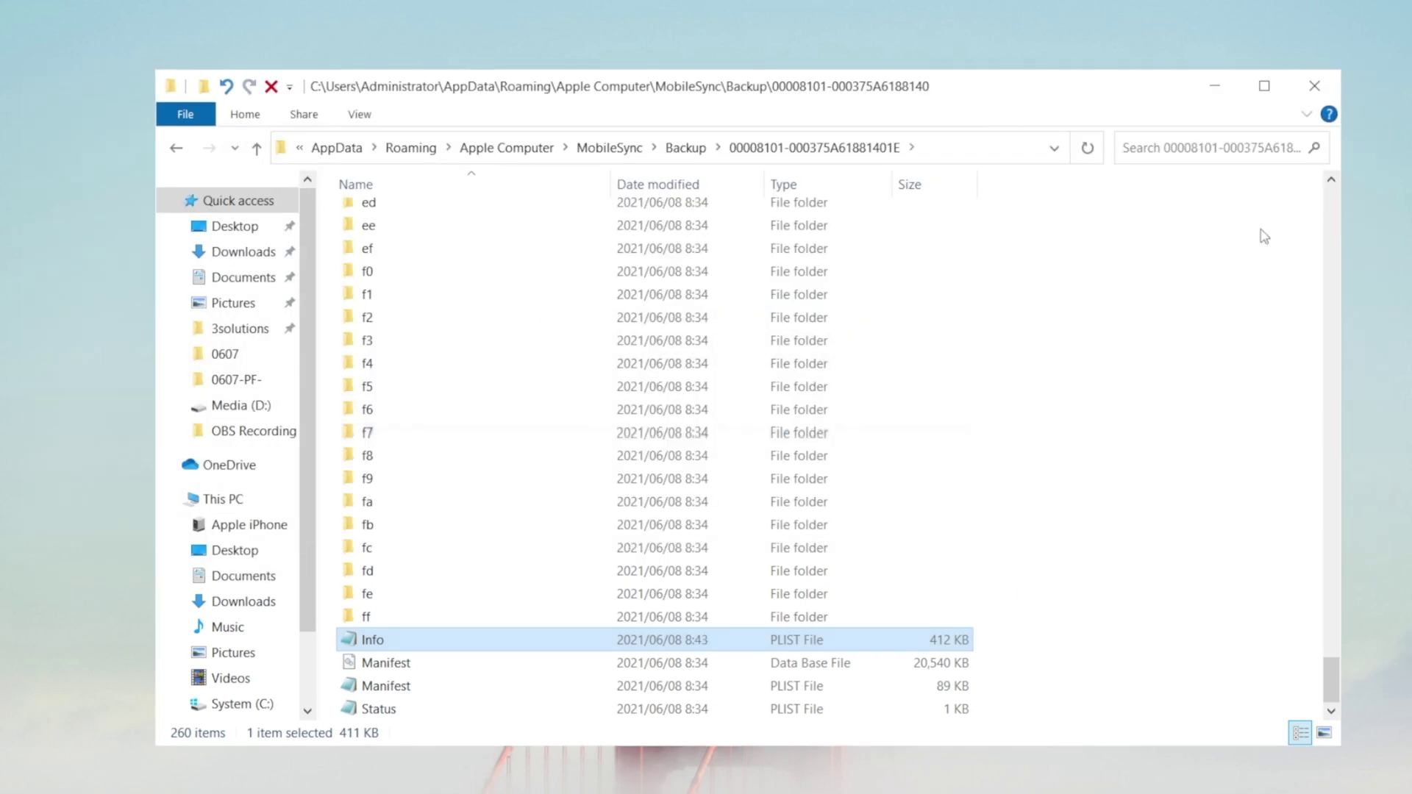
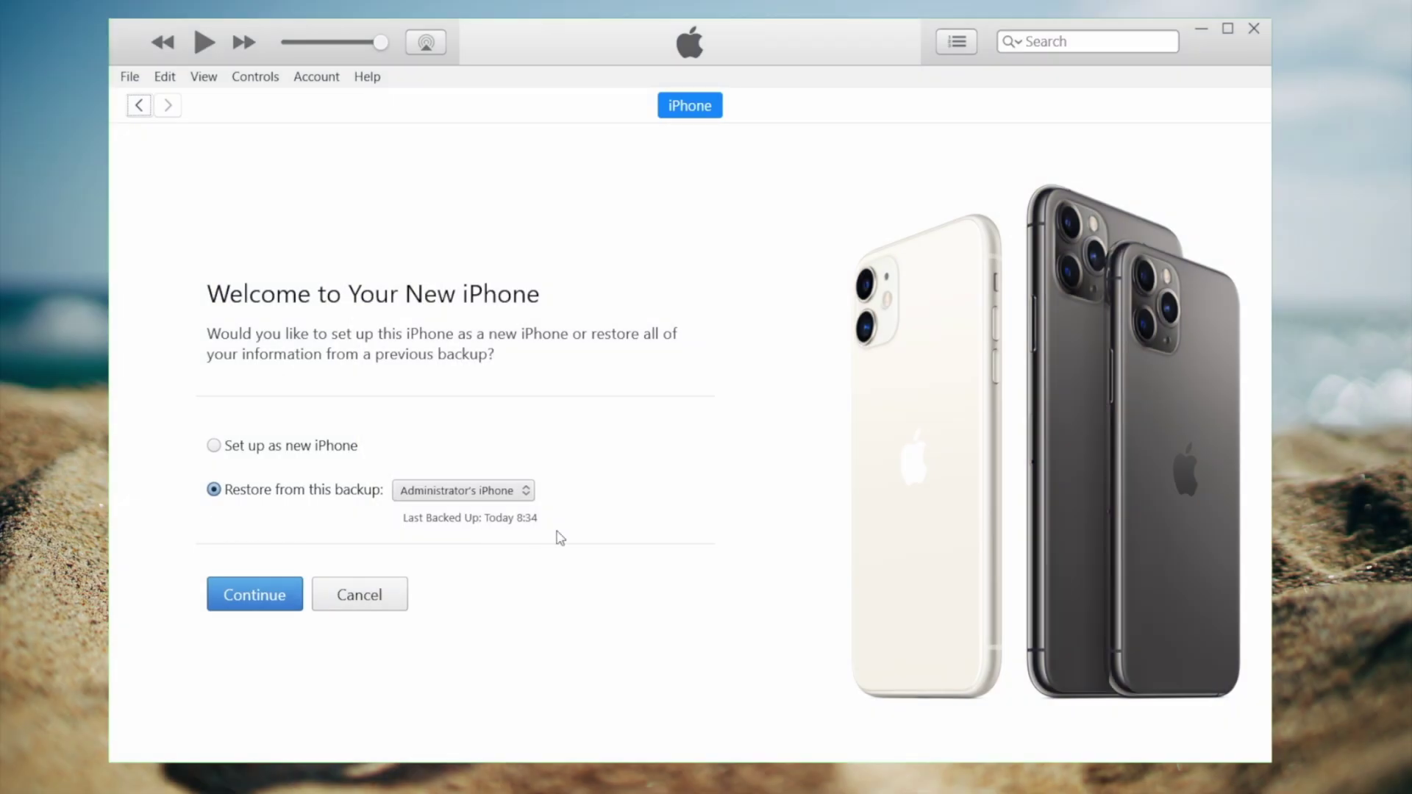
- Restore the iPhone from the selected backup and wait for the Restore Completed message
{"action": "left_click", "coordinate": [285, 594]}
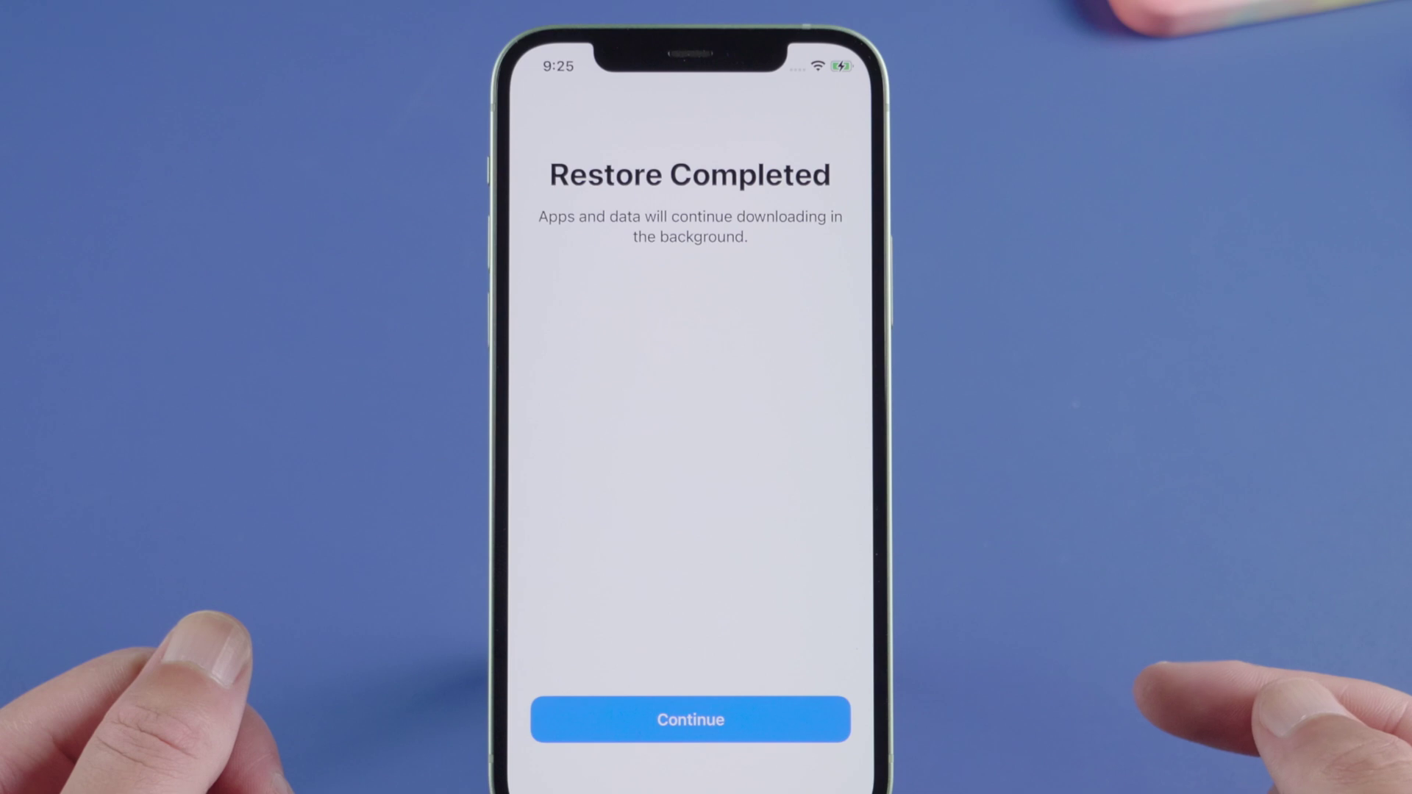
- Continue past Restore Completed, skip the Apple ID password, and reach the home screen
{"action": "left_click", "coordinate": [691, 719]}
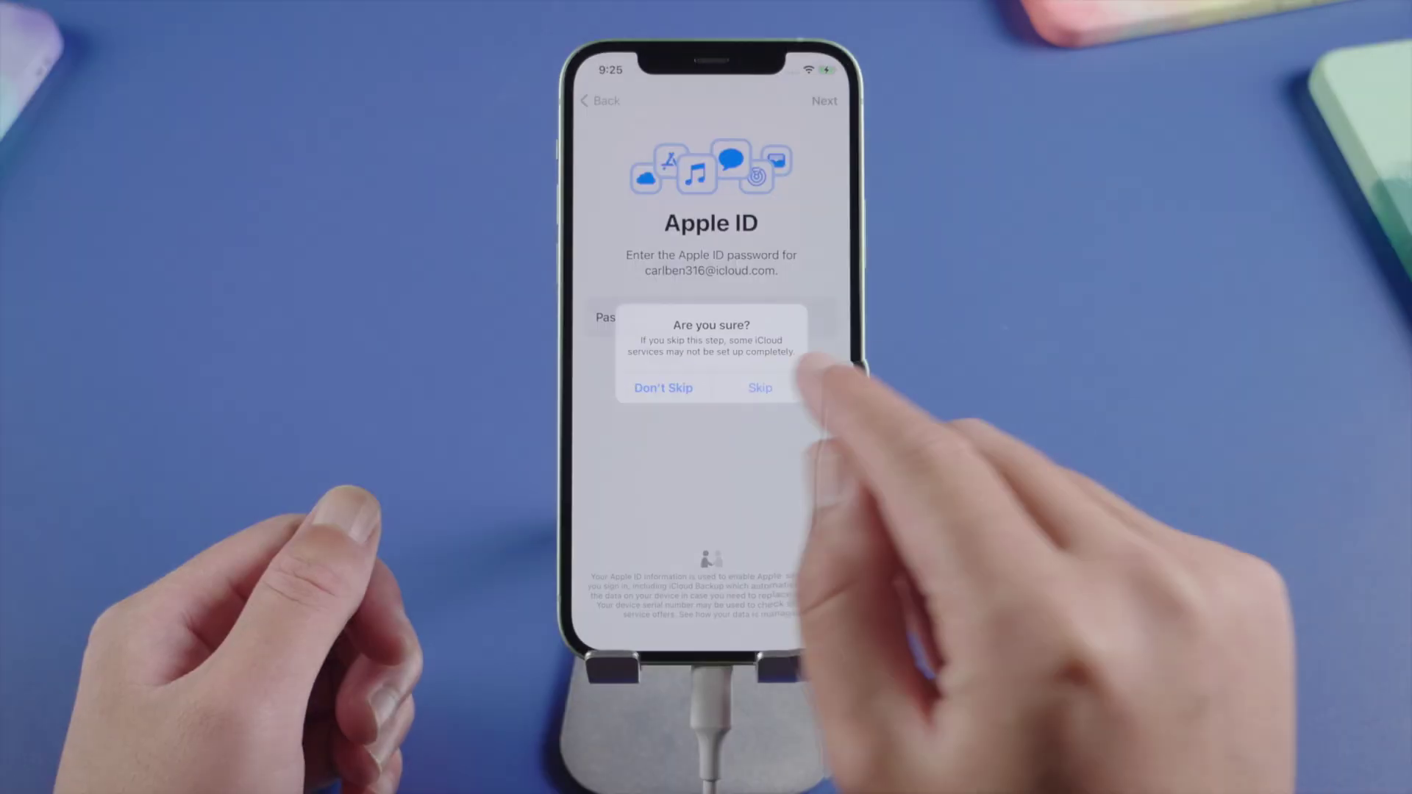
{"action": "left_click", "coordinate": [760, 388]}
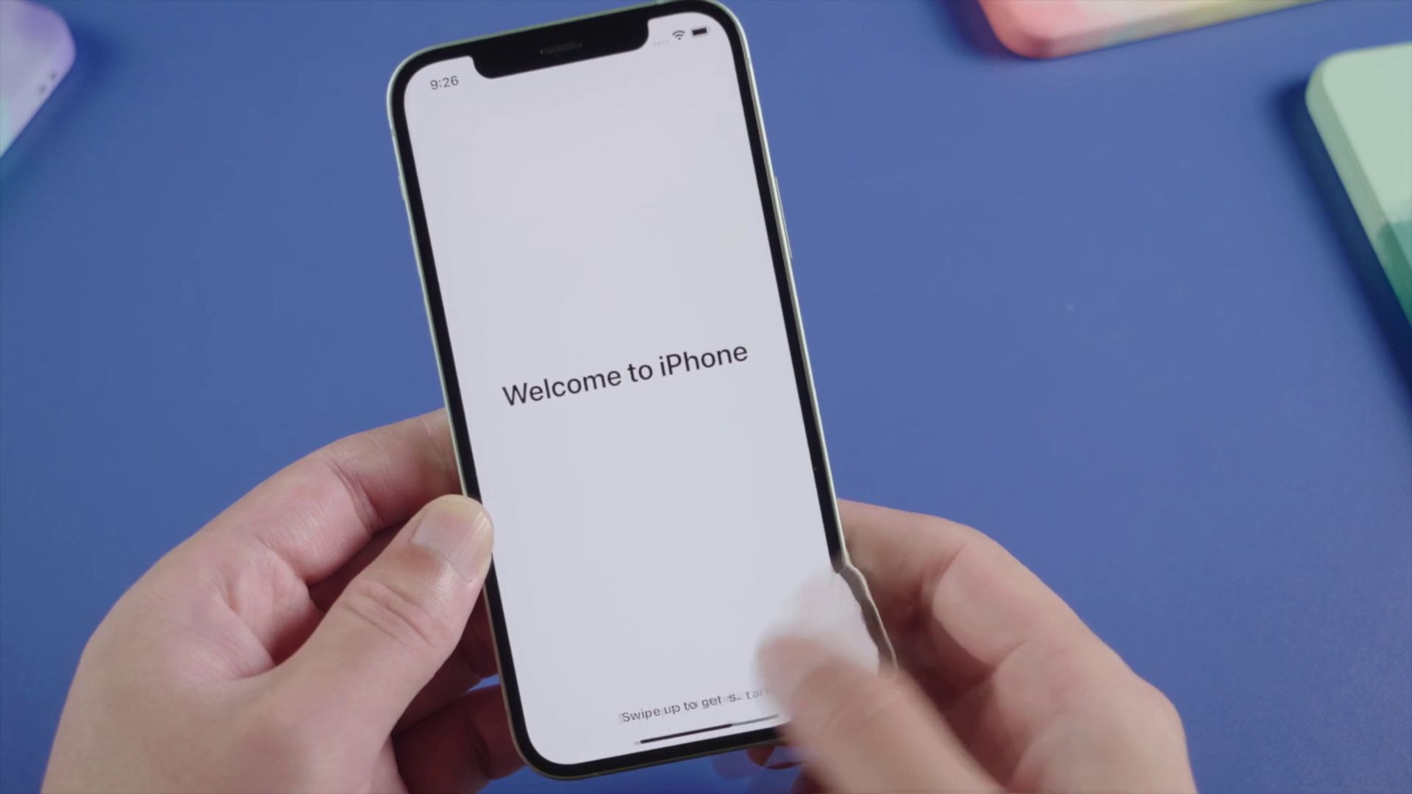
{"action": "left_click_drag", "start_coordinate": [662, 750], "coordinate": [662, 514]}
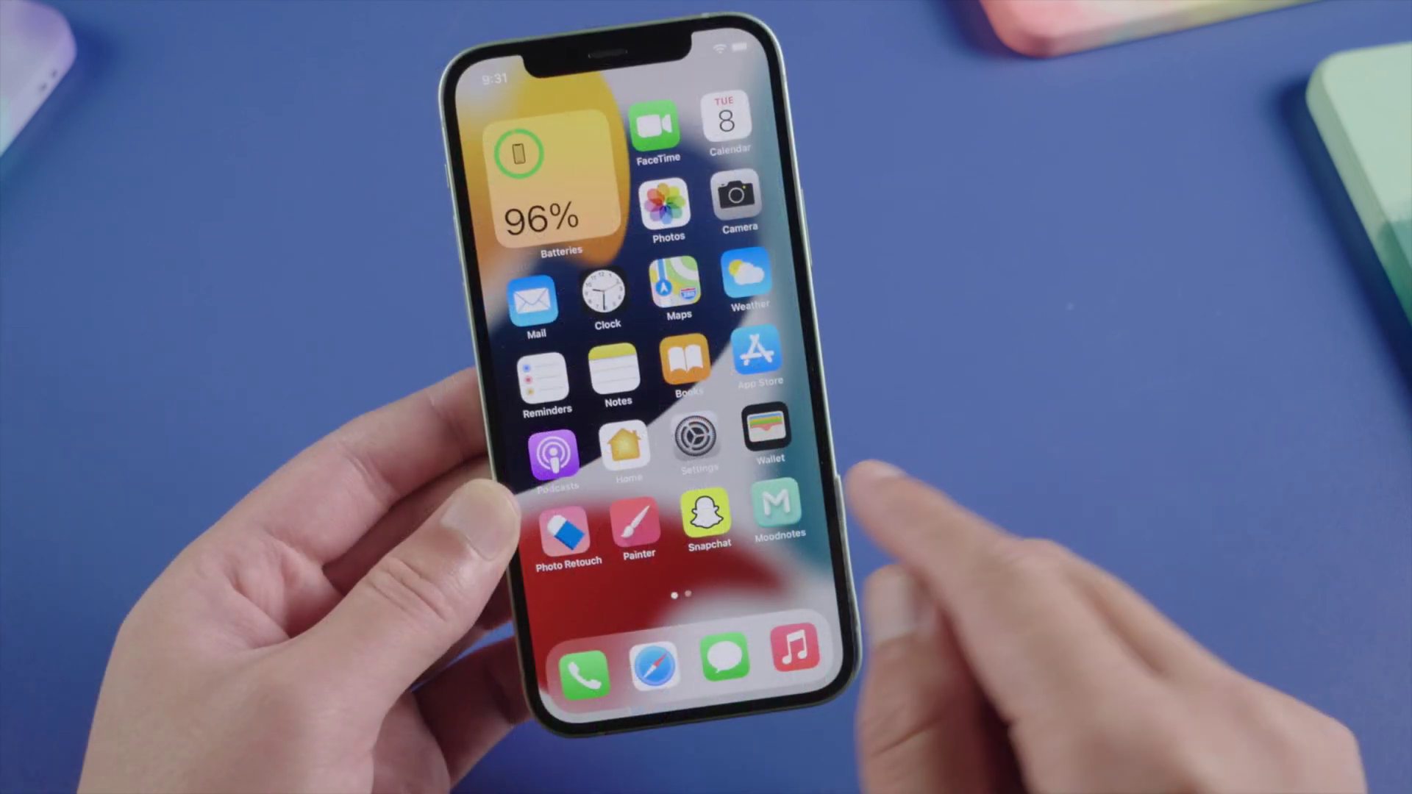
{"action": "left_click_drag", "start_coordinate": [750, 515], "coordinate": [823, 552]}
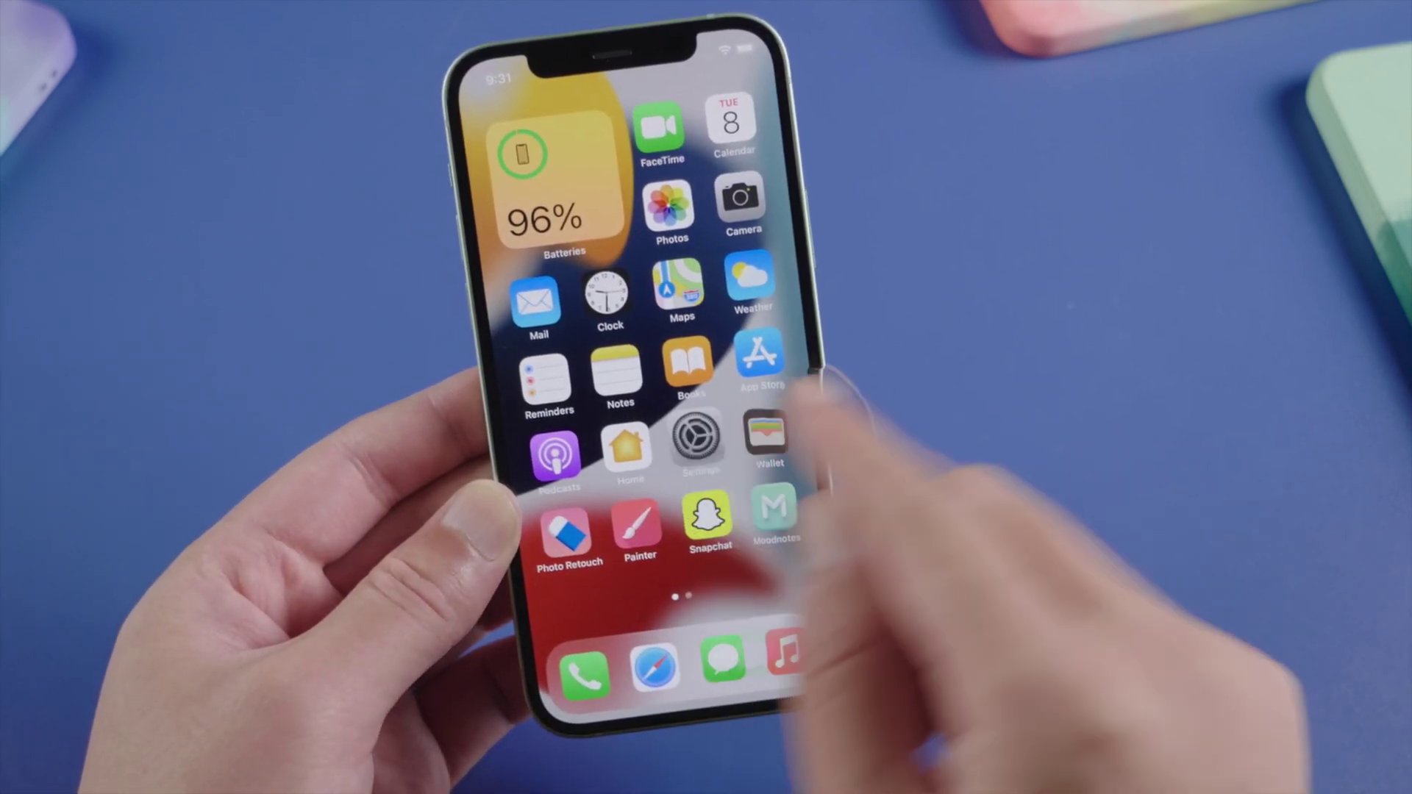
- View Settings > General > About (iPhone 12, iOS 14.6), then the ReiBoot purchase options
{"action": "left_click", "coordinate": [695, 438]}
{"action": "left_click_drag", "start_coordinate": [725, 728], "coordinate": [757, 545]}
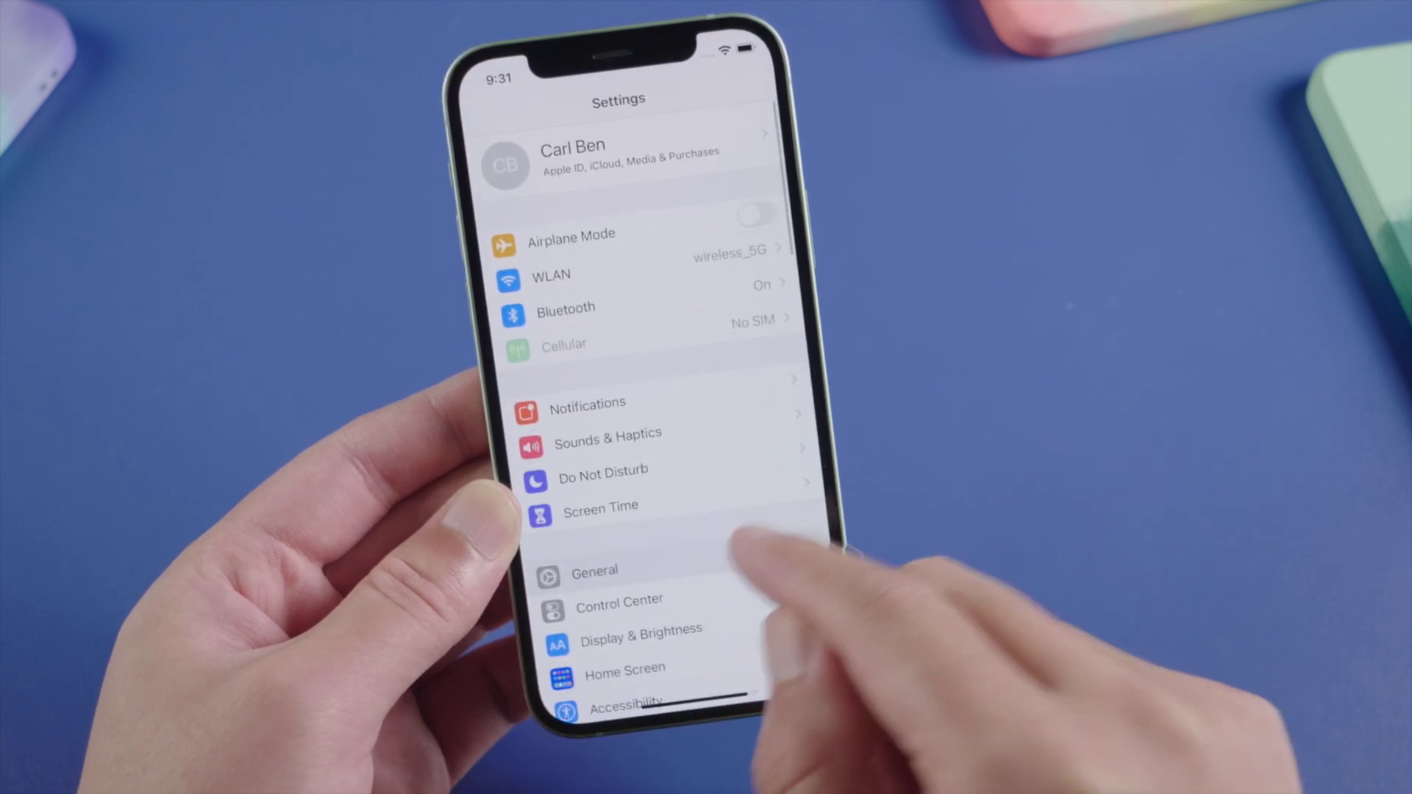
{"action": "left_click", "coordinate": [736, 559]}
{"action": "left_click", "coordinate": [702, 158]}
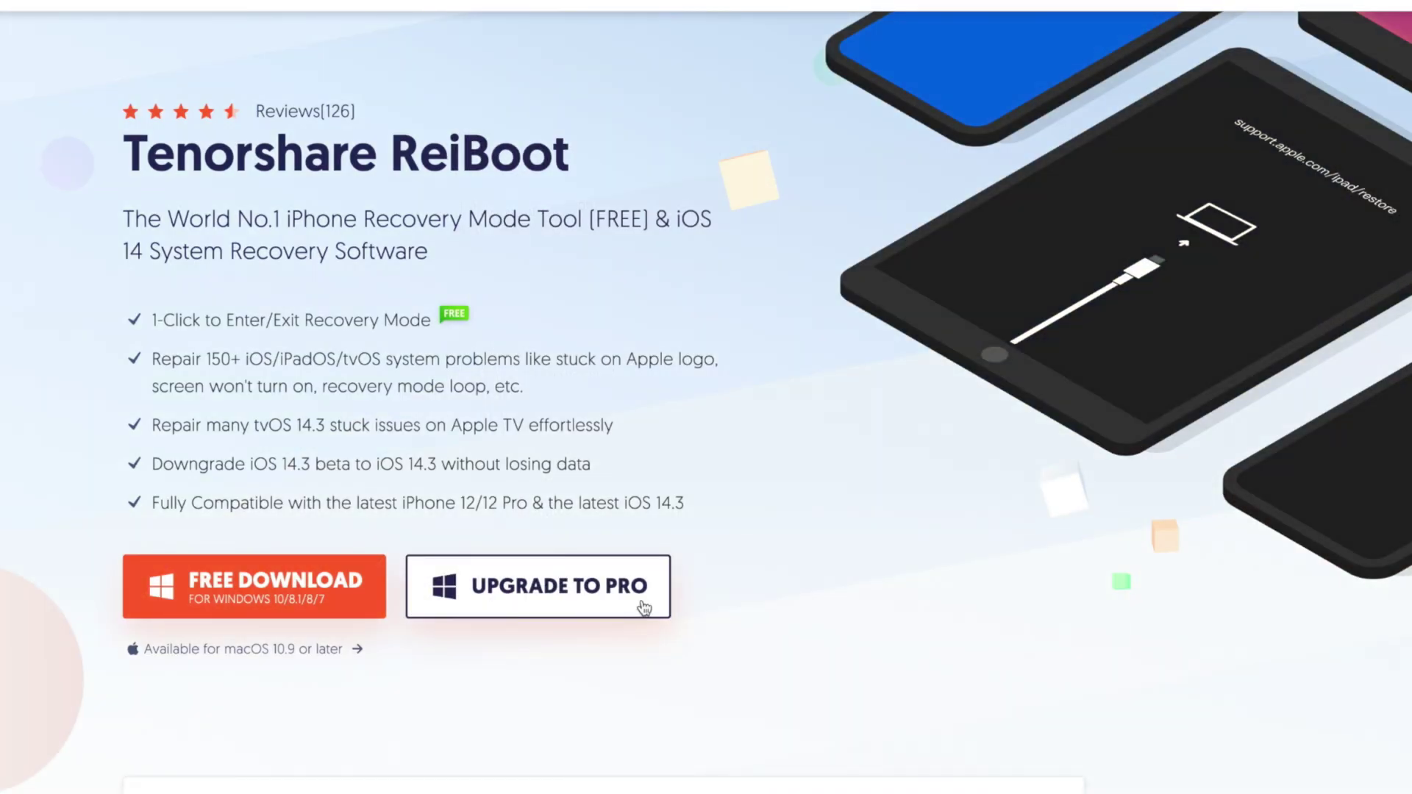
{"action": "left_click", "coordinate": [645, 608]}
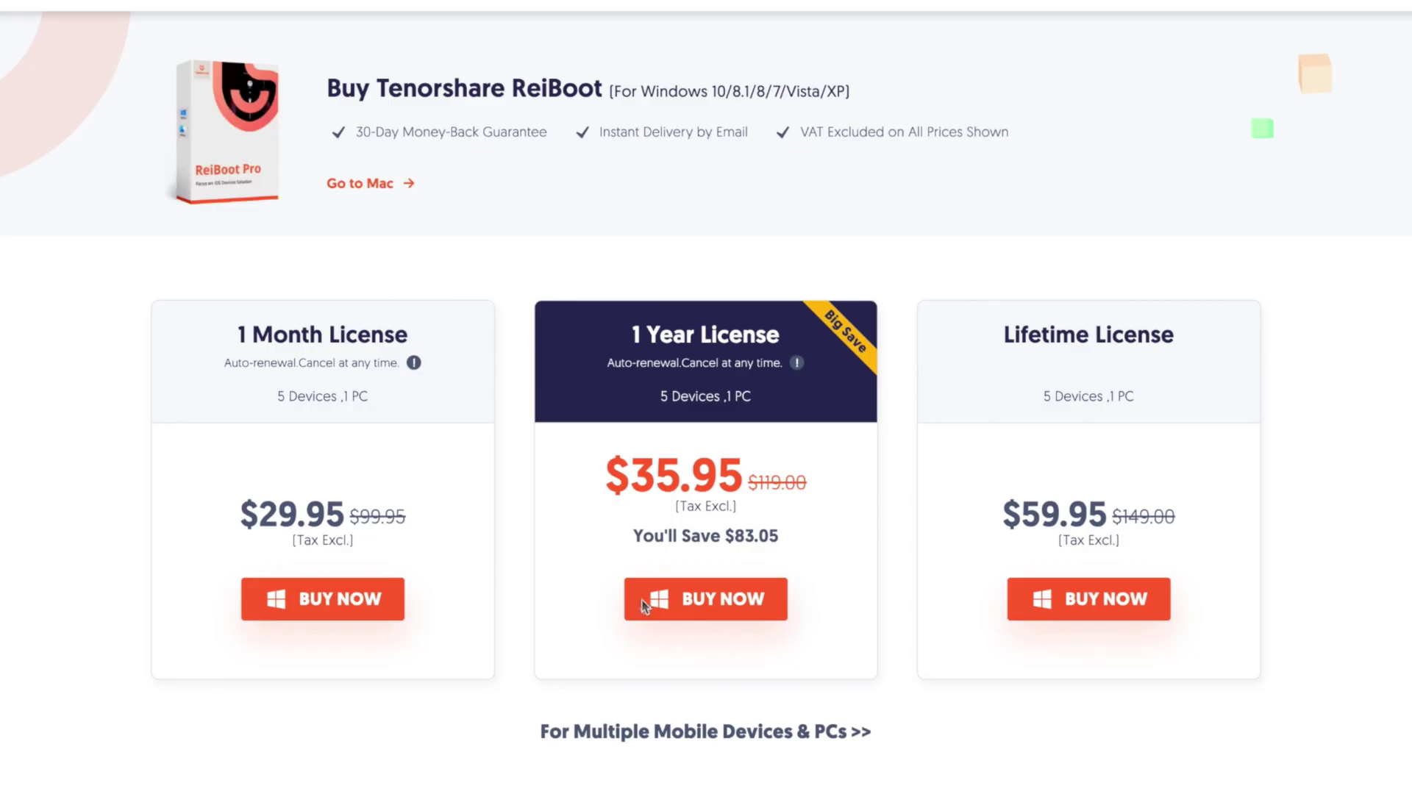